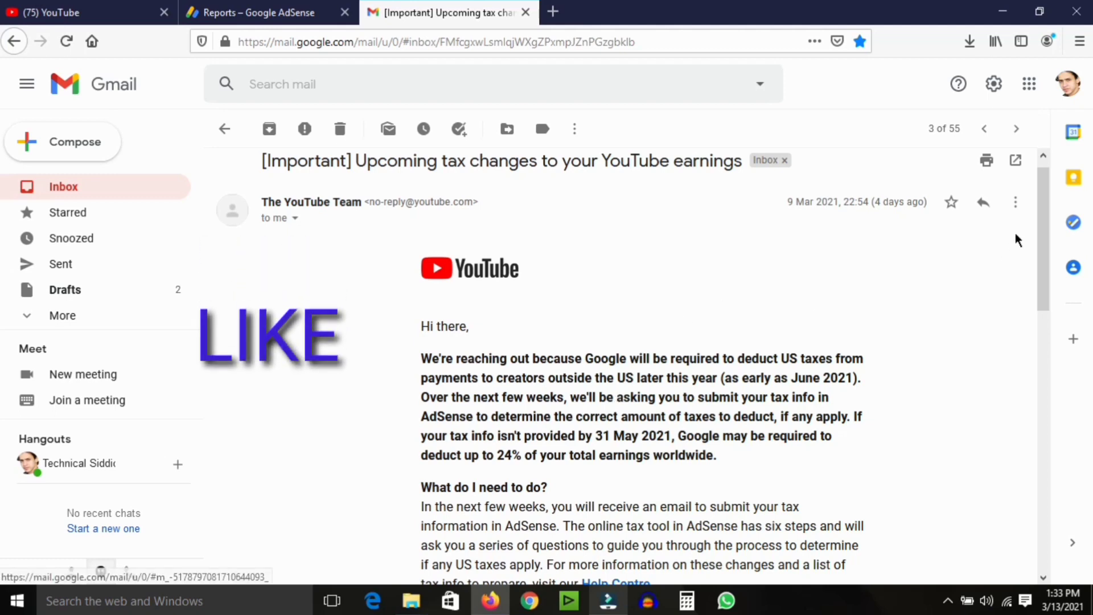
Read through the YouTube US tax-change email, then switch to the AdSense Reports tab.
drag(1040, 227, 1036, 266)
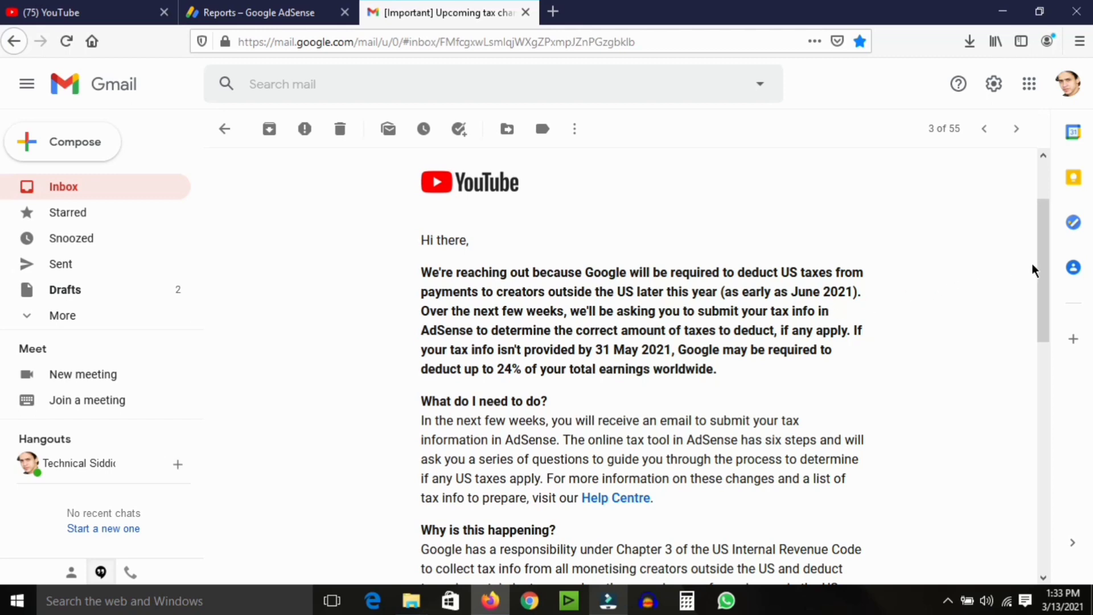
scroll(1043, 278, down, 2)
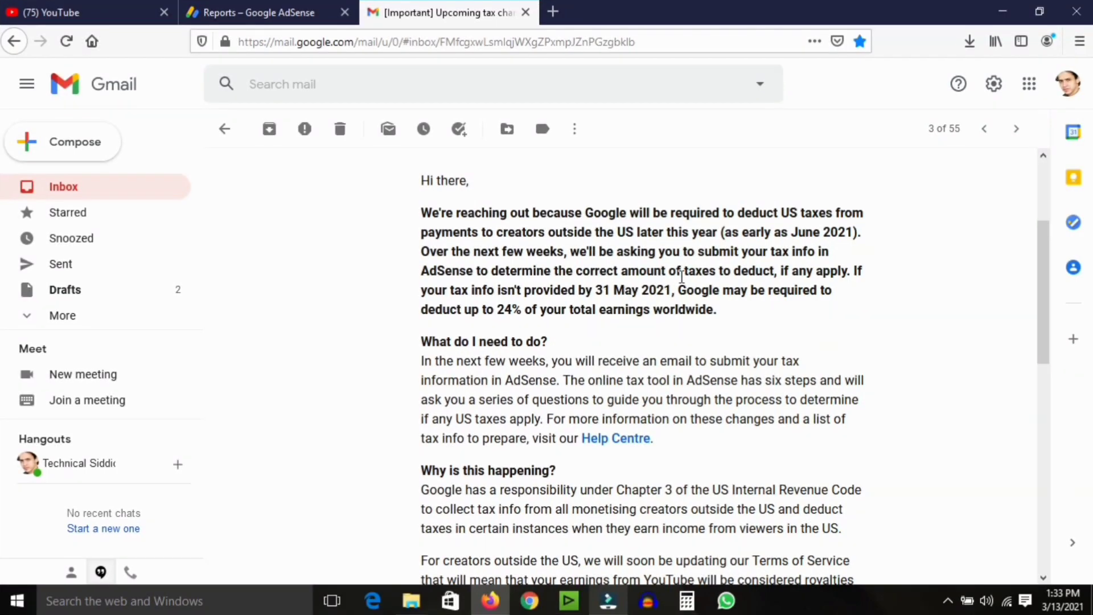
key(ctrl+shift+Tab)
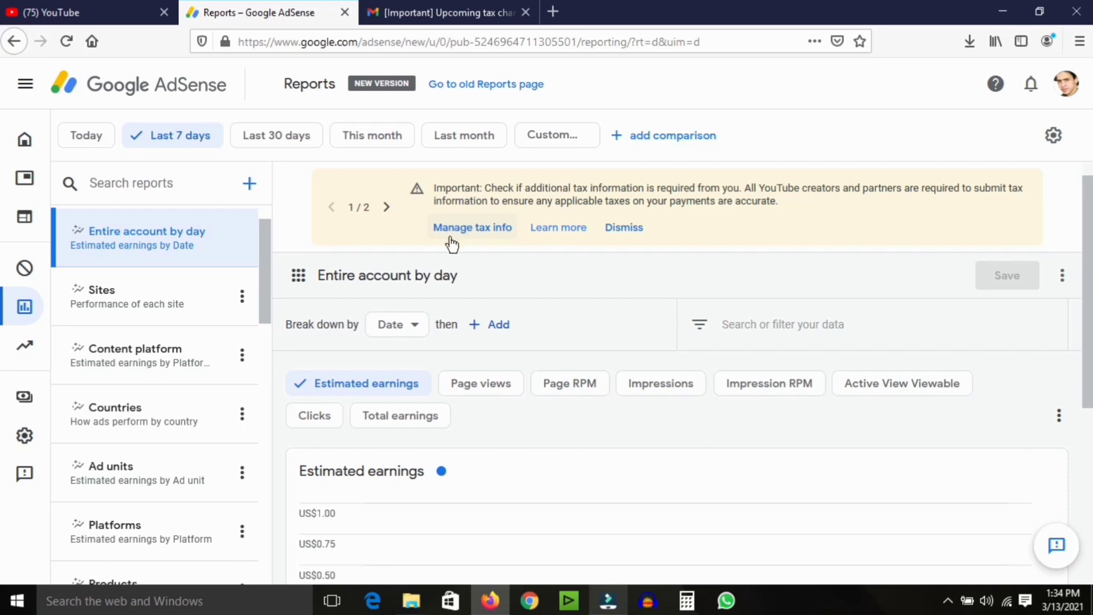
Start adding United States tax info from Manage tax info, re-signing in with the account password.
click(472, 229)
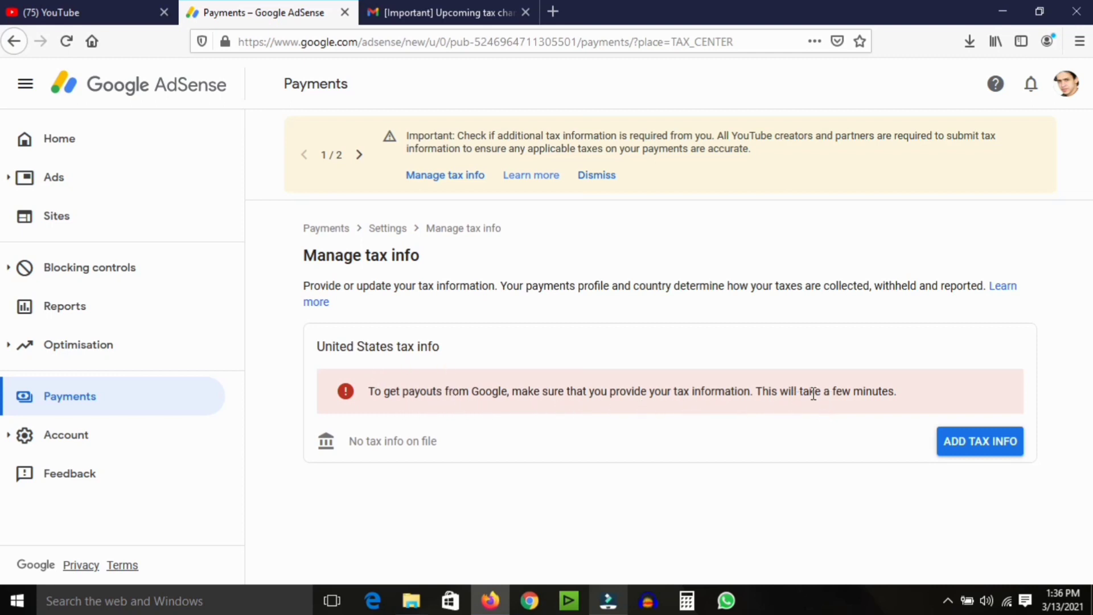
click(988, 452)
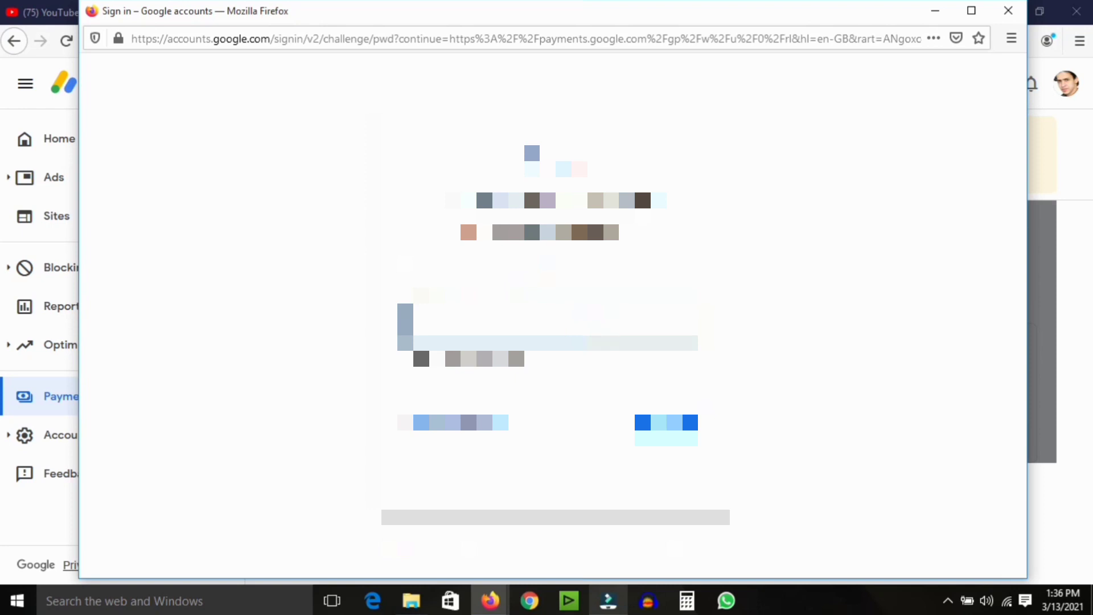
key(Return)
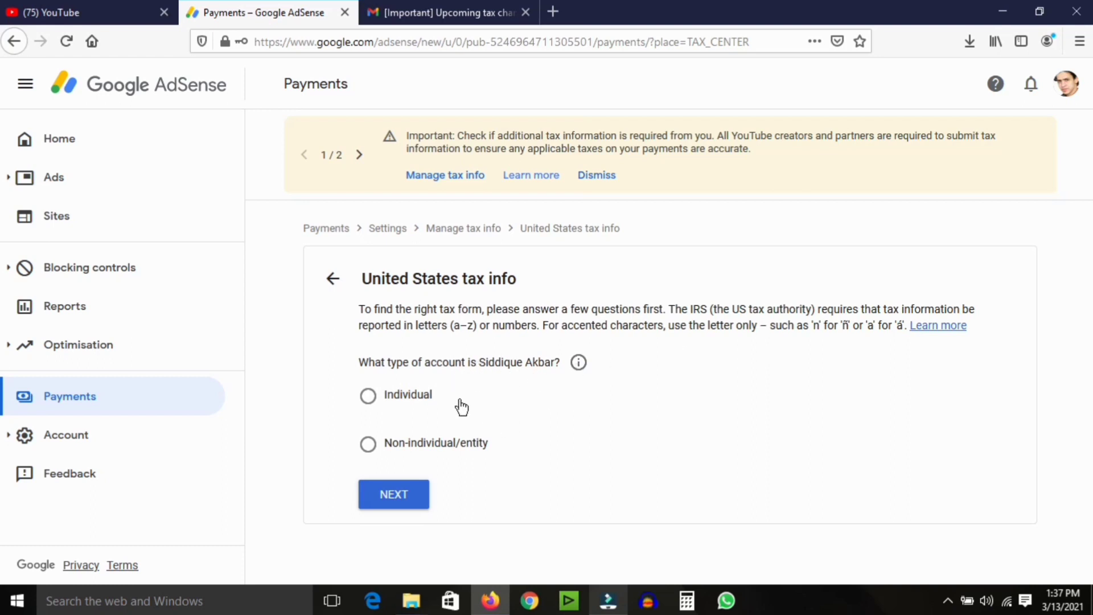
Answer the tax questions as an Individual who is not a US citizen or resident.
click(380, 401)
click(401, 495)
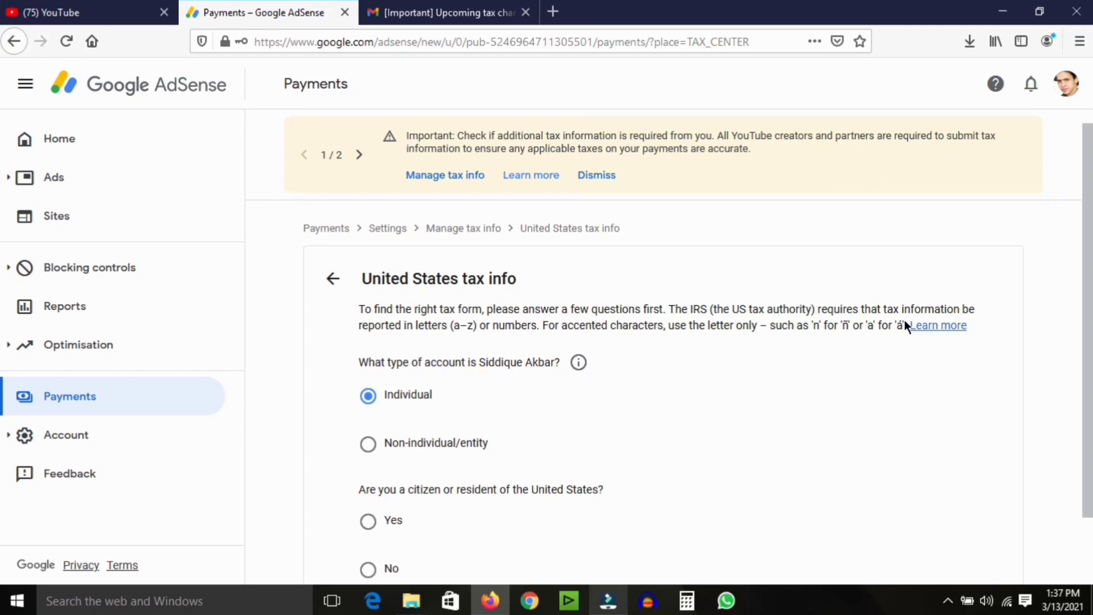
scroll(734, 359, down, 2)
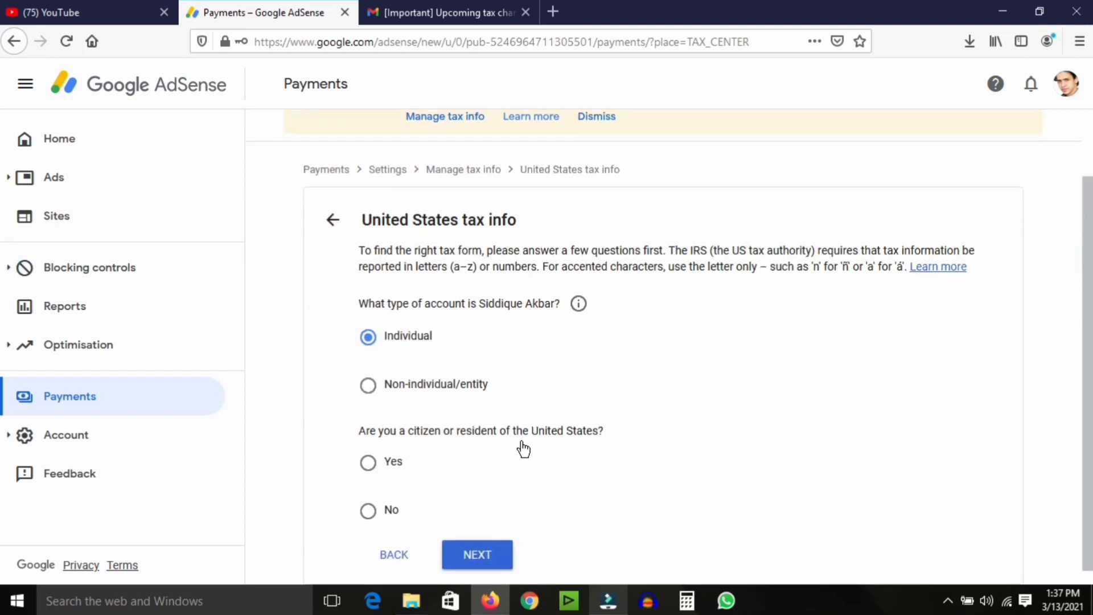
click(379, 514)
click(477, 555)
Choose the W-8BEN form type and start the W-8BEN form.
scroll(1, 300, down, 1)
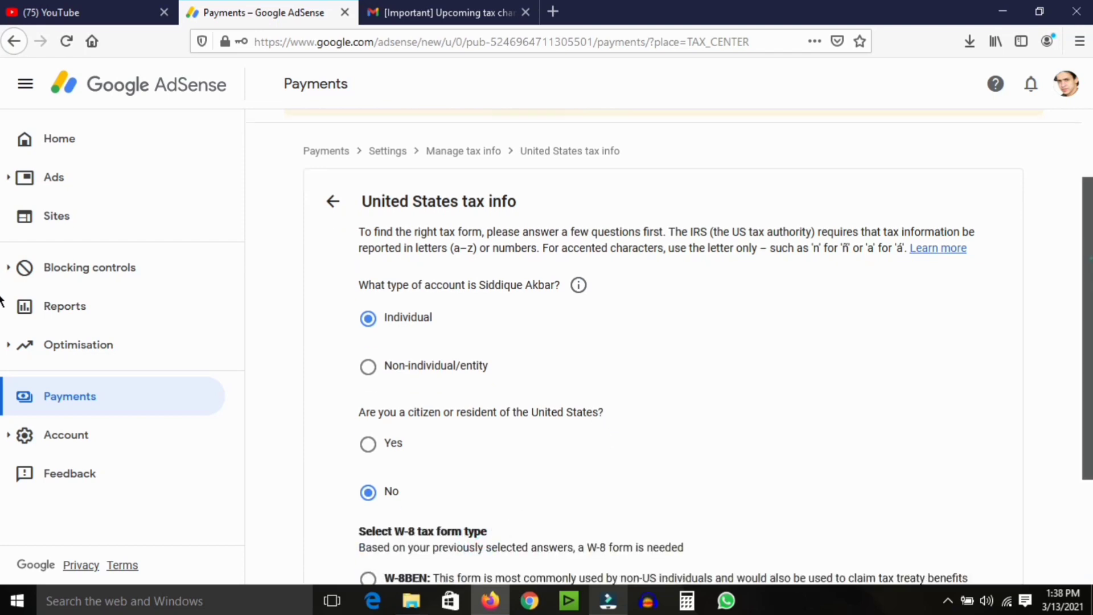
scroll(1, 300, down, 2)
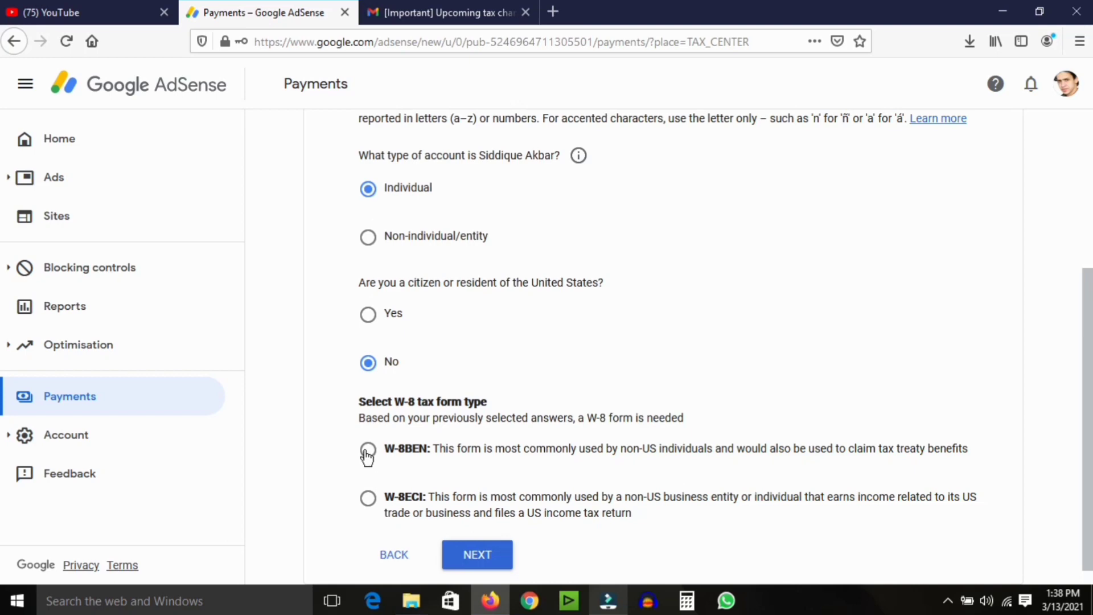
click(367, 453)
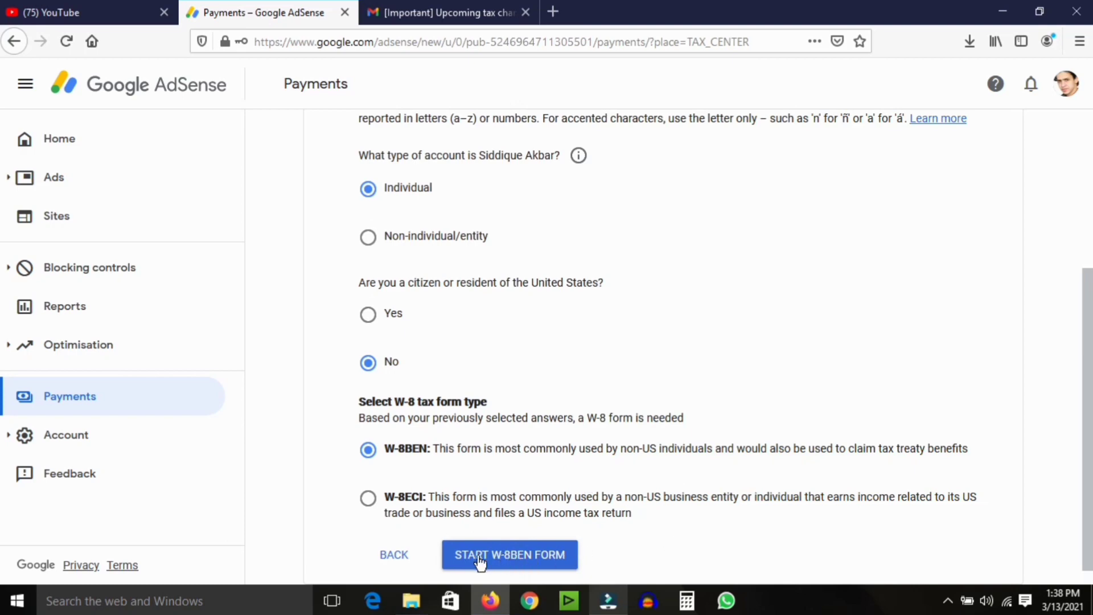
click(513, 561)
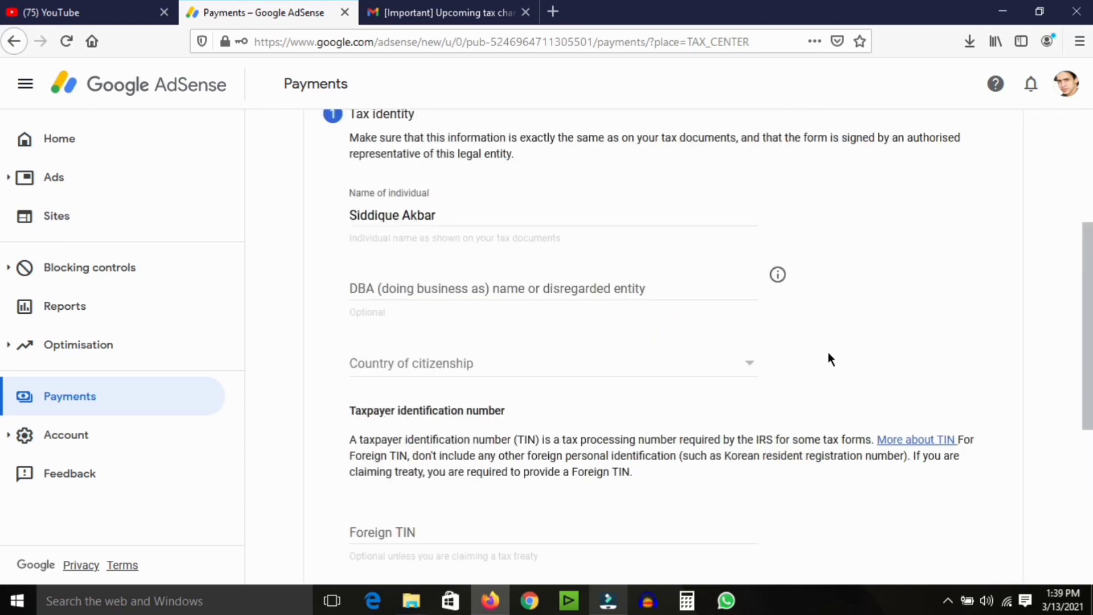
Set the country of citizenship to Pakistan on the tax identity step.
scroll(1076, 308, up, 3)
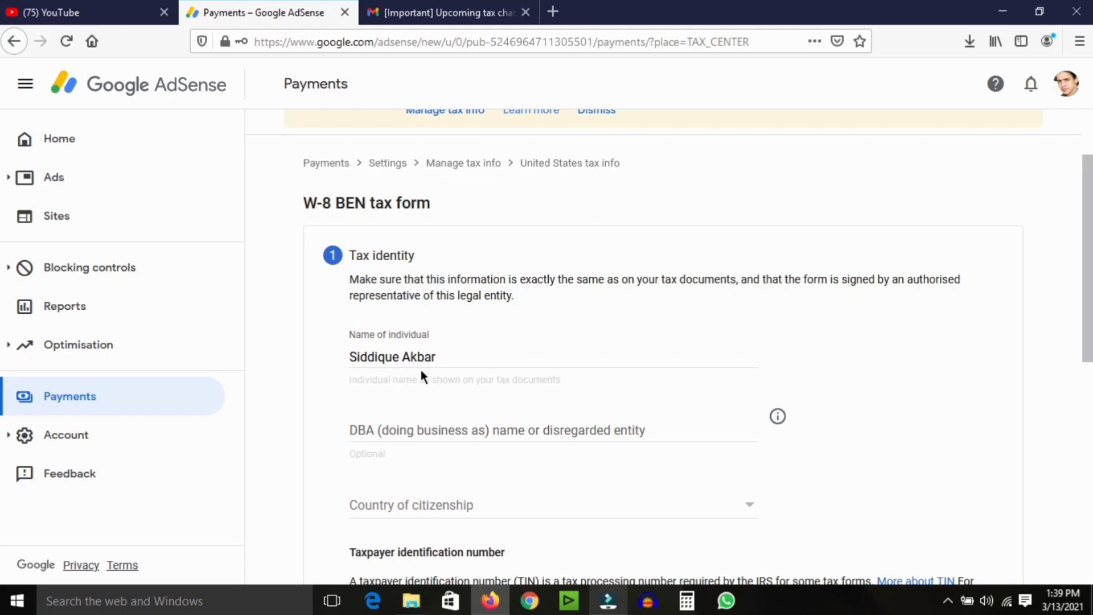
scroll(1071, 273, down, 1)
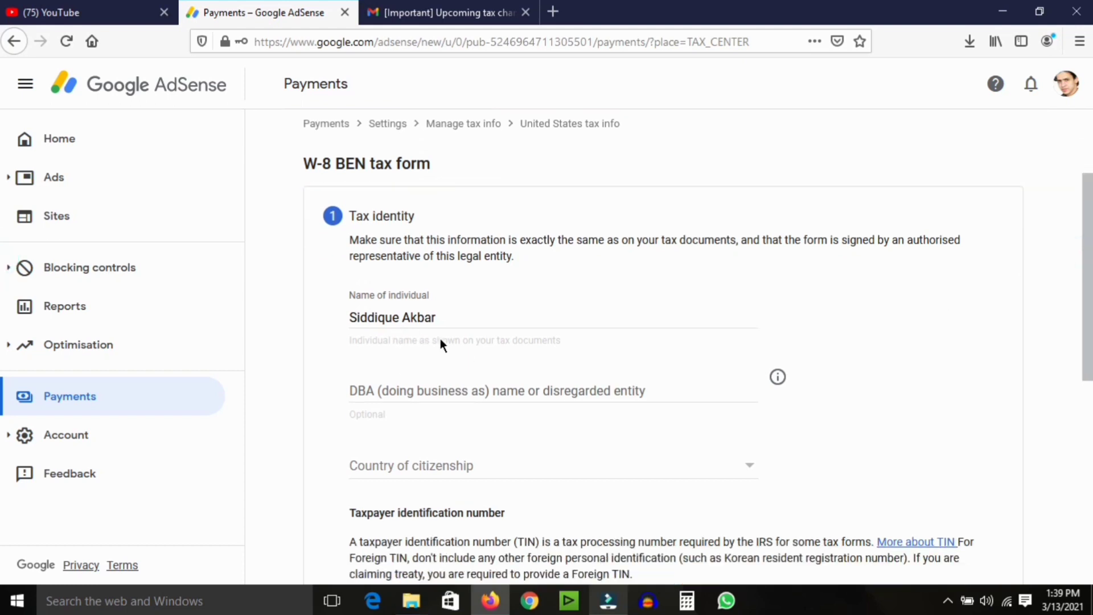
click(420, 392)
scroll(1085, 318, down, 3)
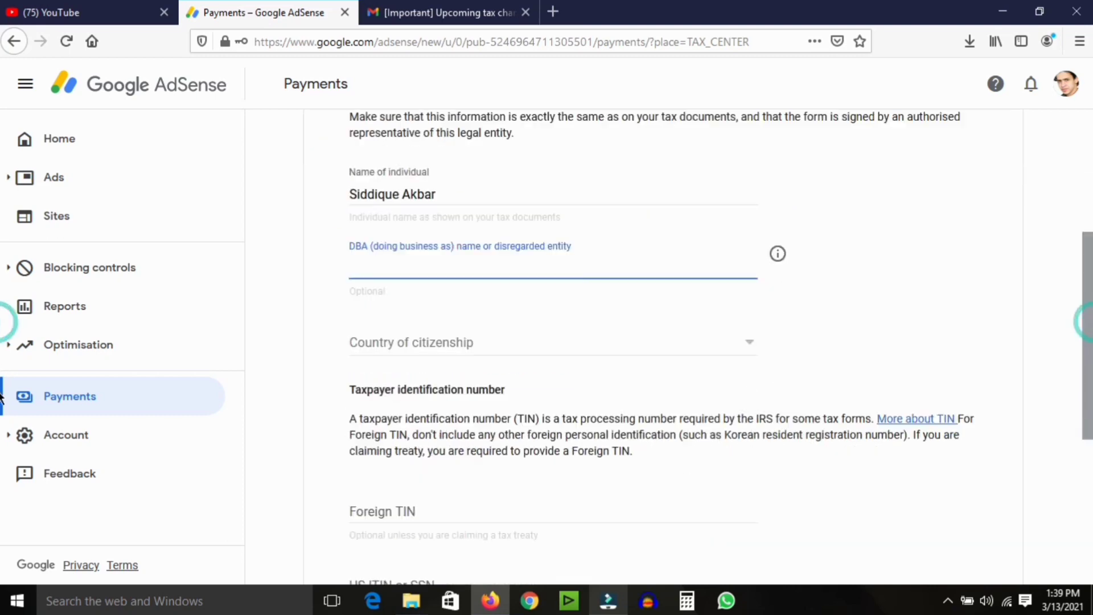
click(456, 326)
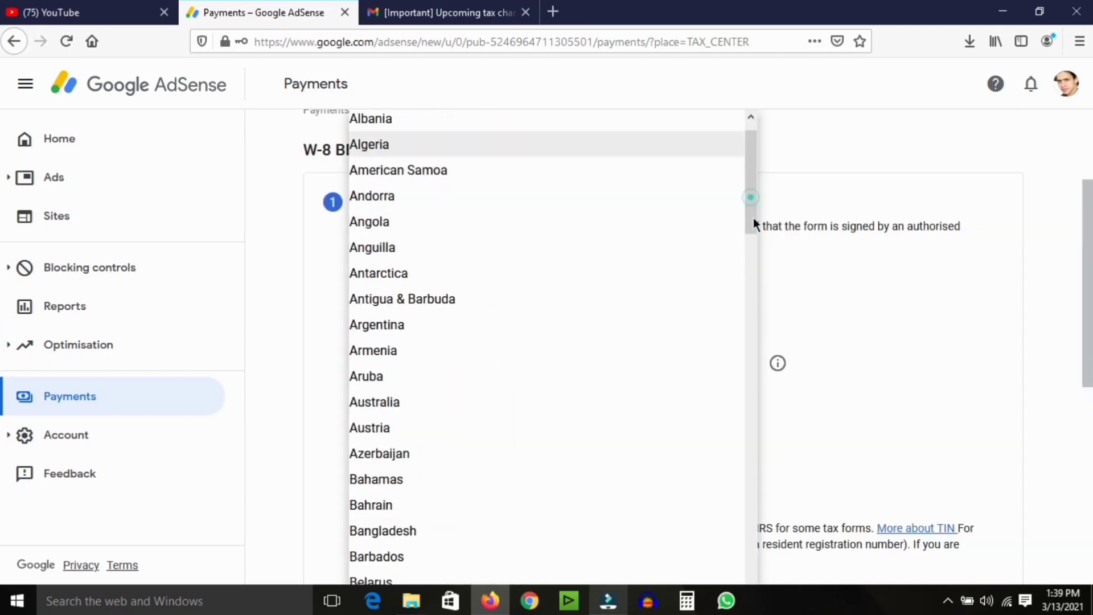
key(p)
key(p)
key(p)
key(p)
key(p)
key(p)
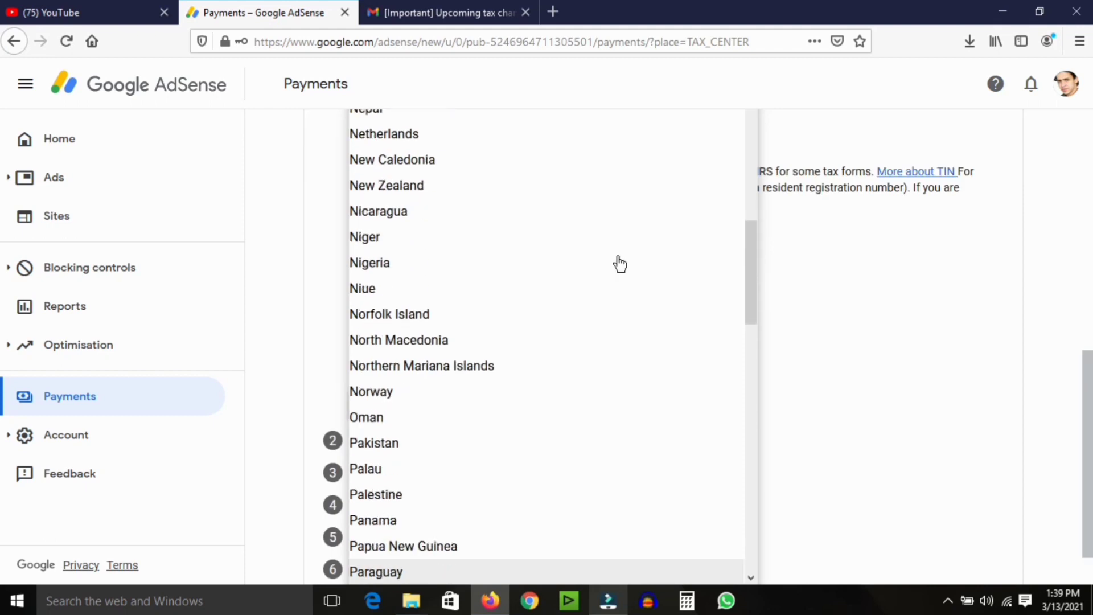
click(503, 443)
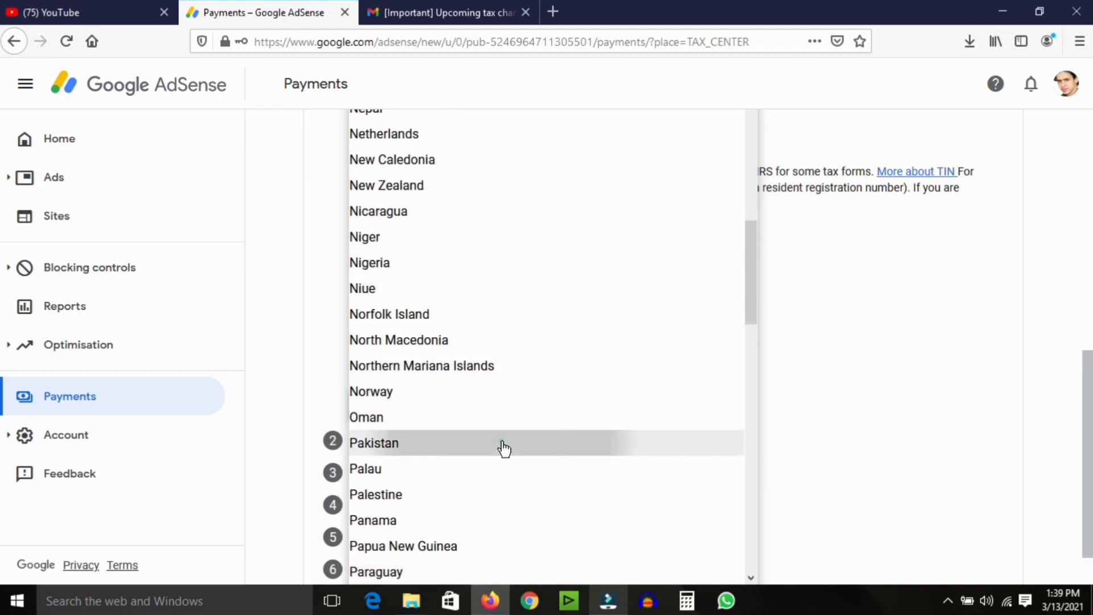
Enter the foreign tax identification number and save the tax identity step.
scroll(985, 381, down, 2)
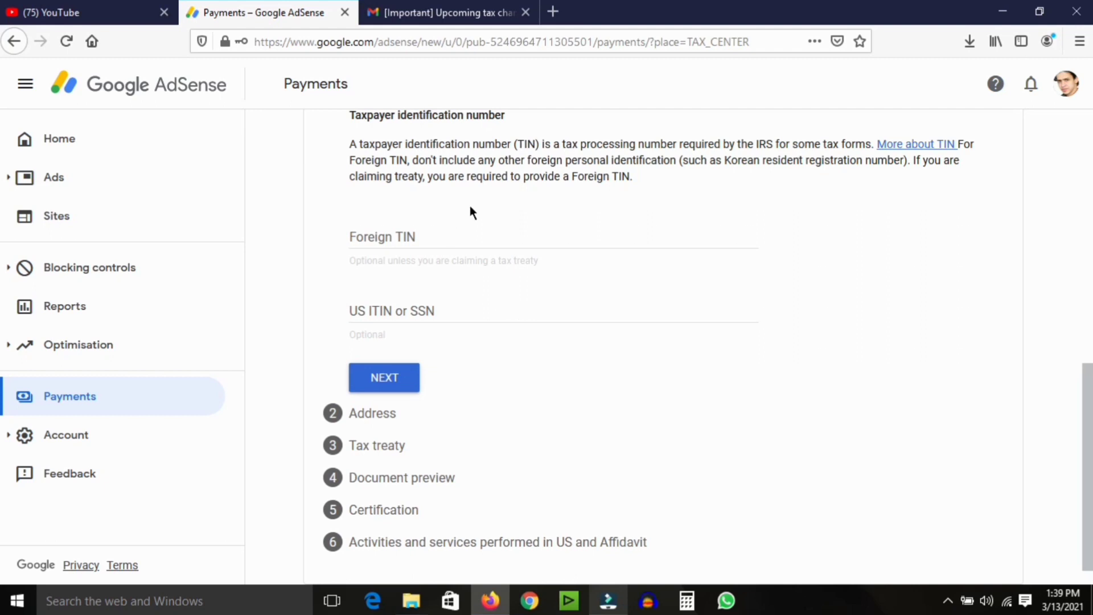
click(427, 238)
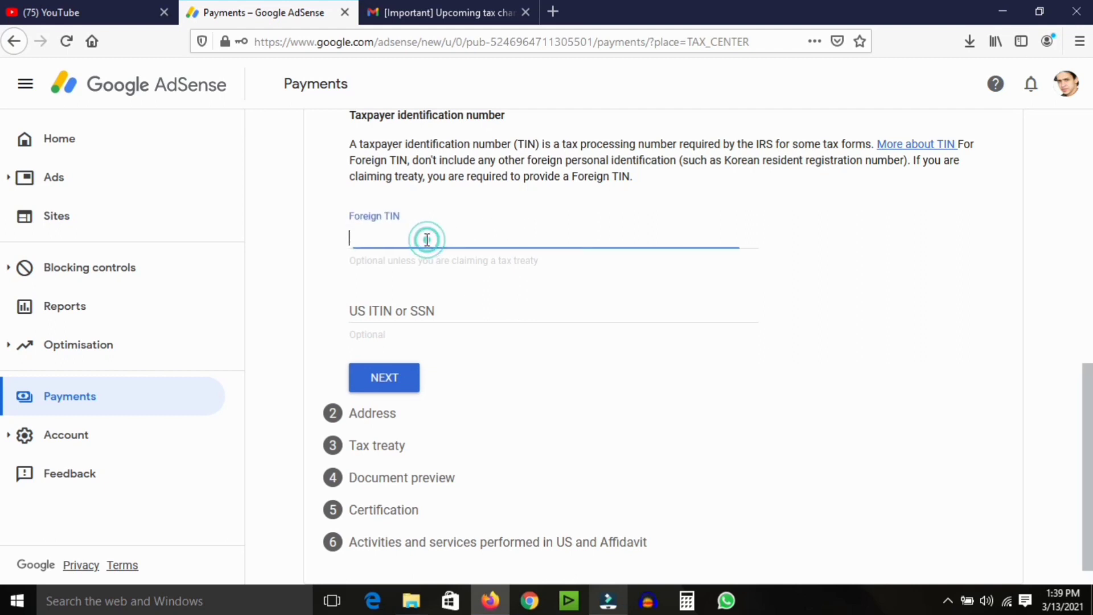
click(509, 280)
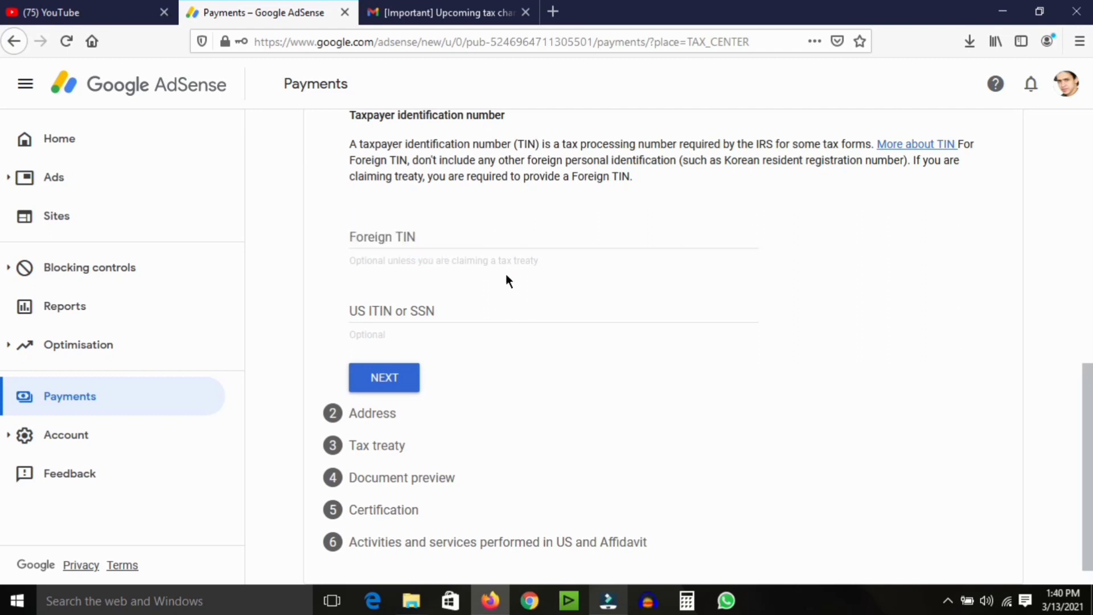
click(480, 231)
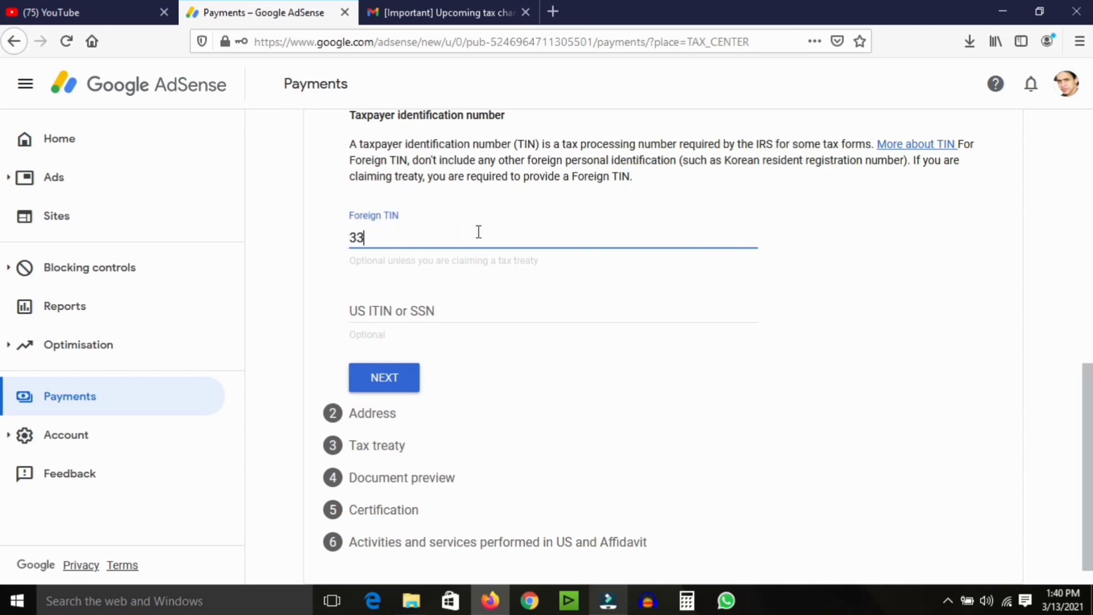
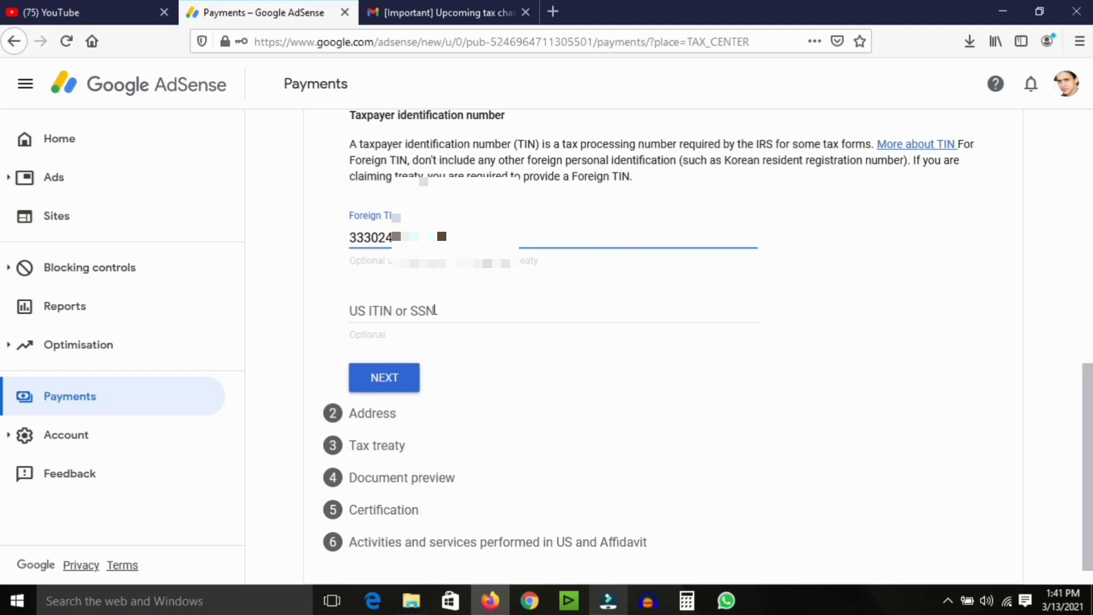
click(435, 310)
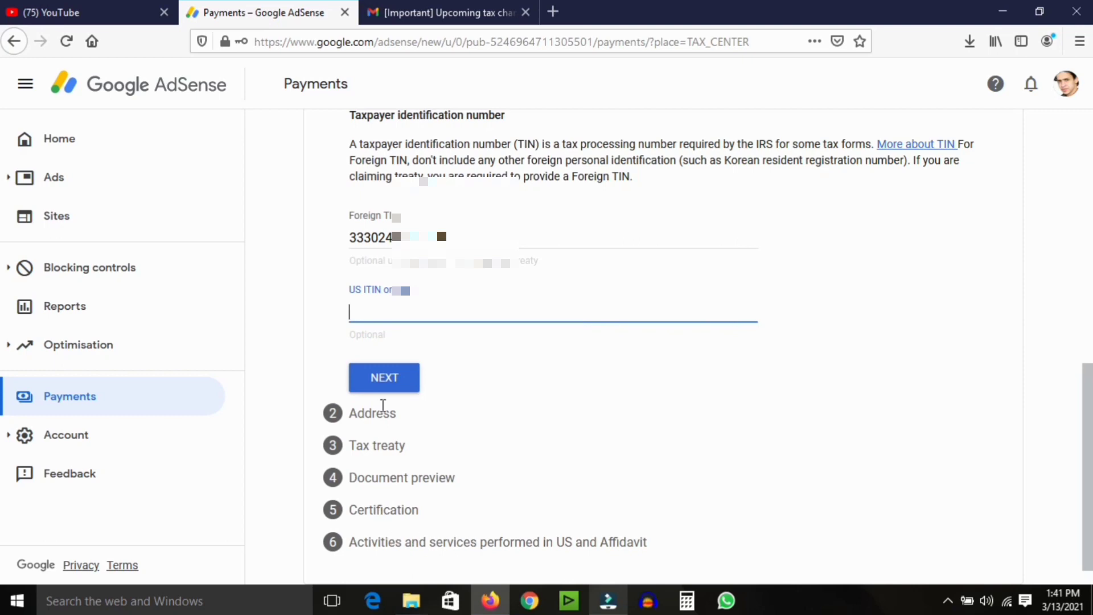
click(391, 389)
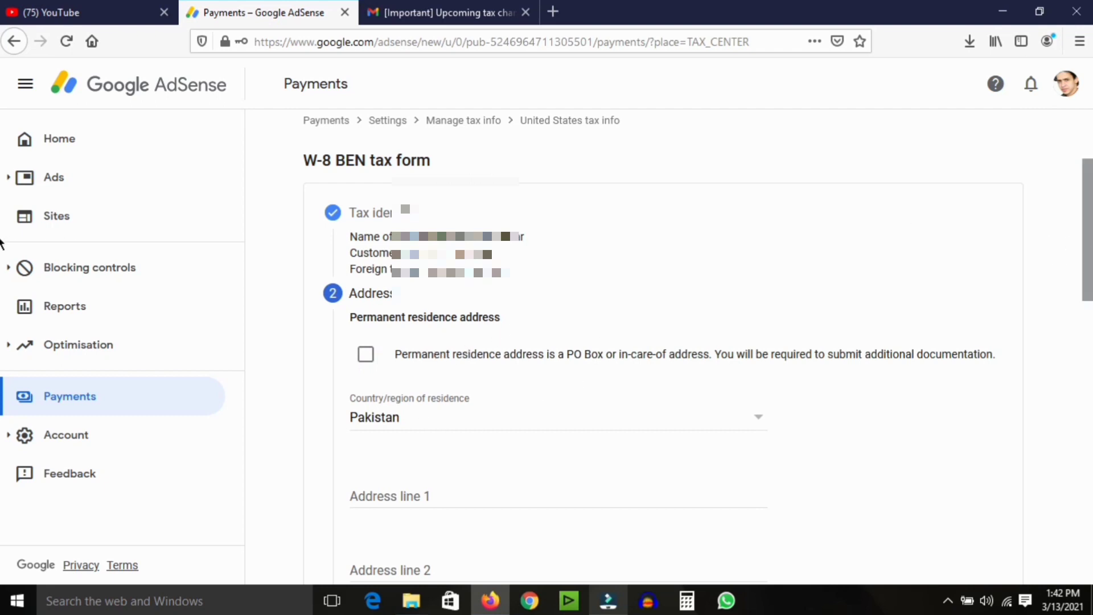
Paste the Pakistan residence address into Address line 1 and save the Address step.
scroll(3, 242, down, 2)
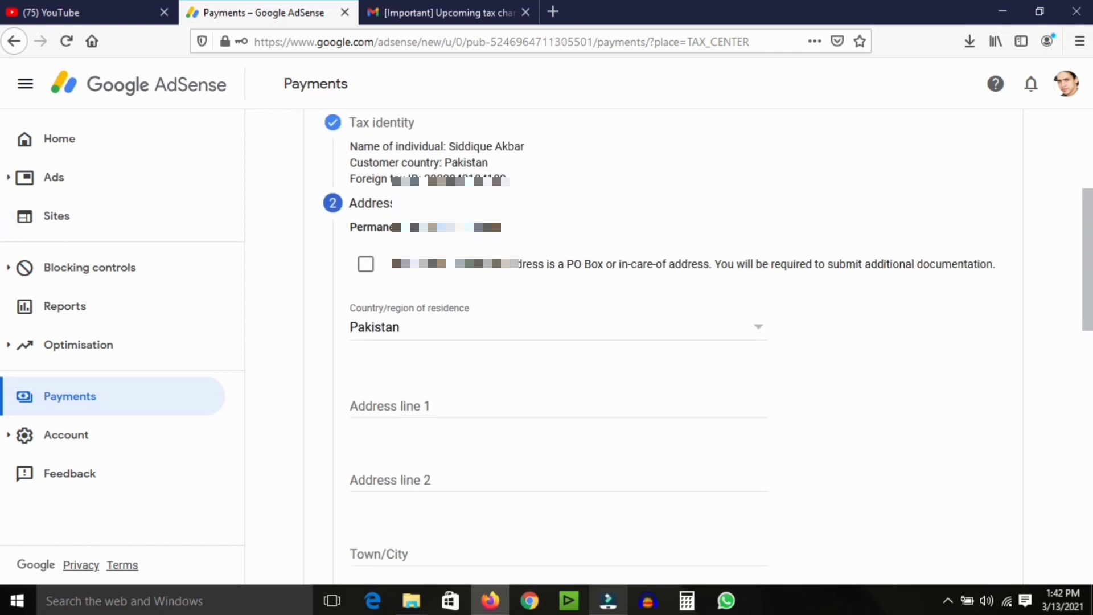
click(456, 401)
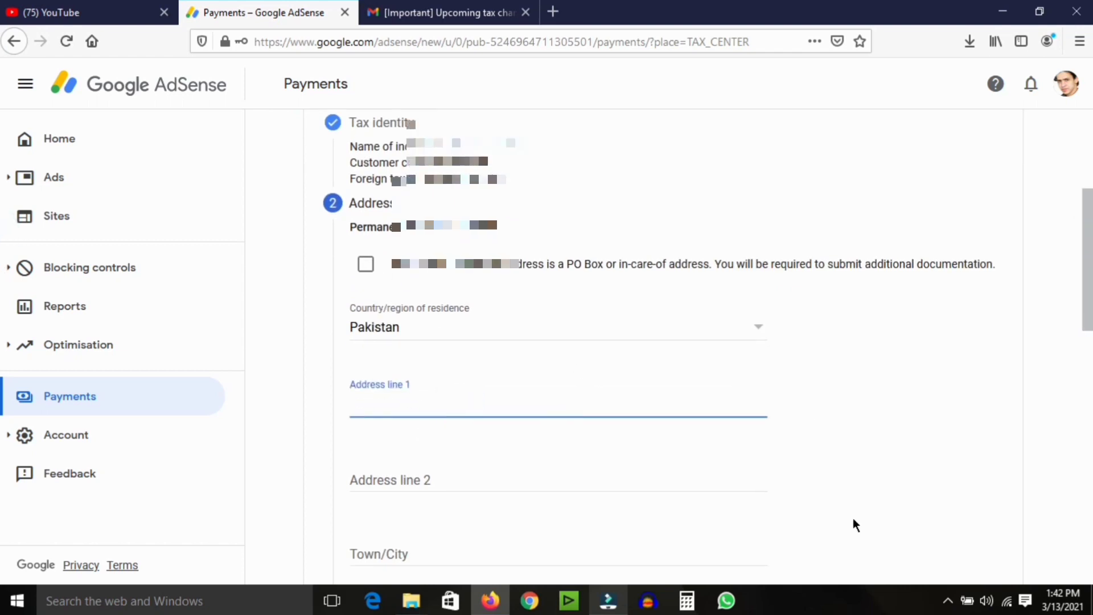
click(412, 403)
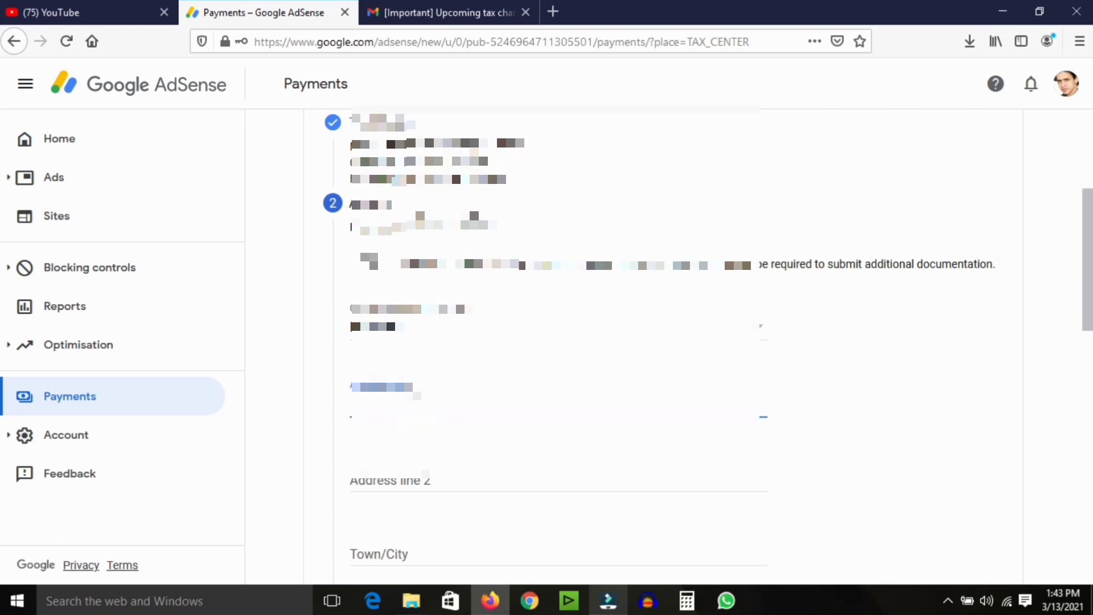
right_click(413, 402)
click(478, 473)
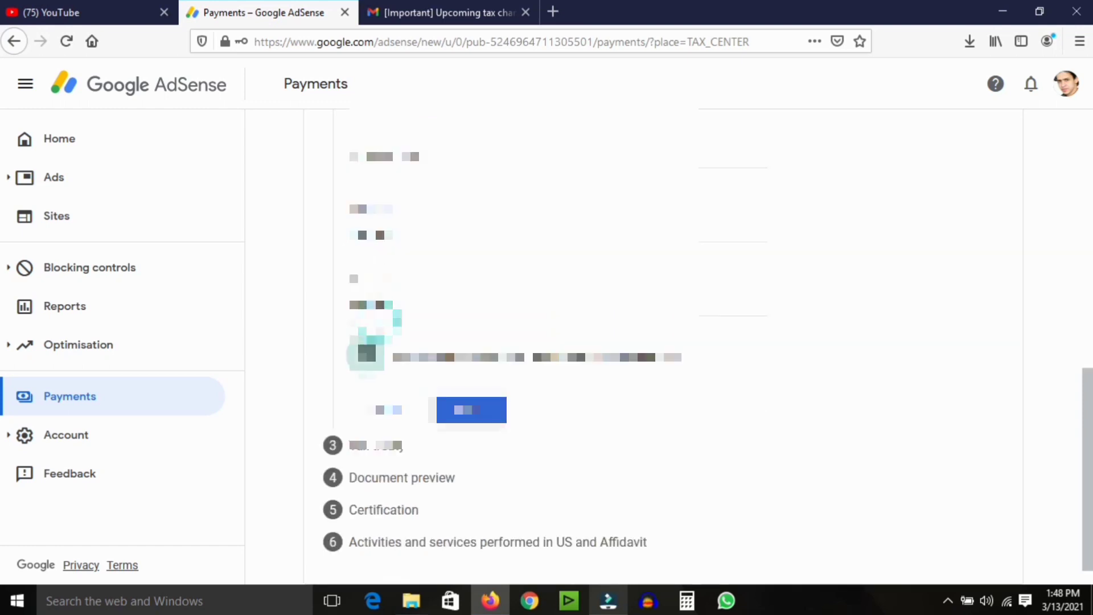
click(482, 418)
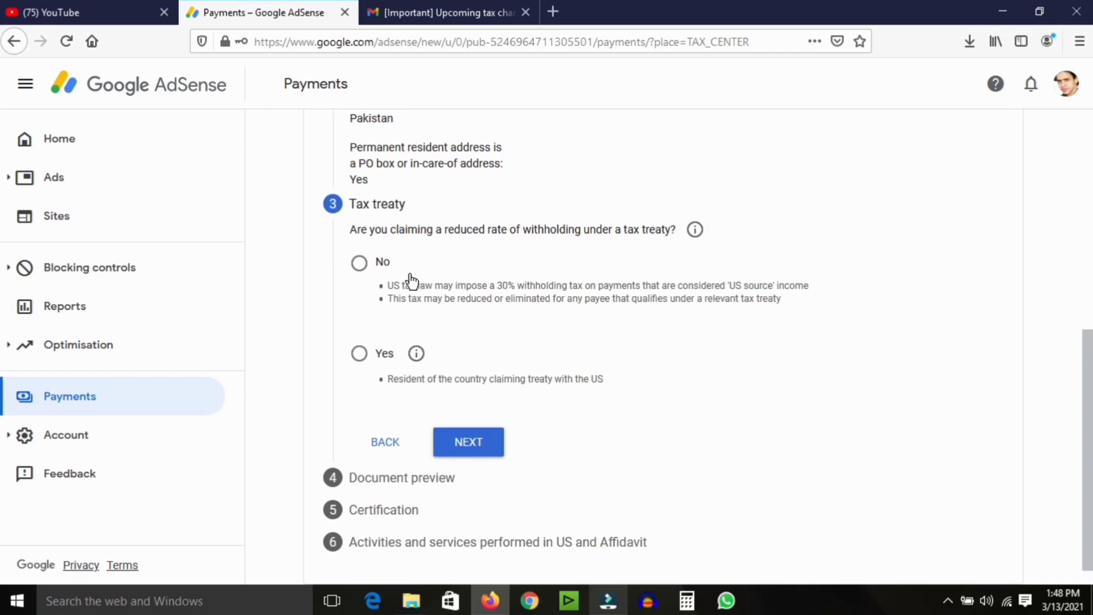
Claim a reduced withholding rate as a treaty resident of Pakistan.
click(360, 358)
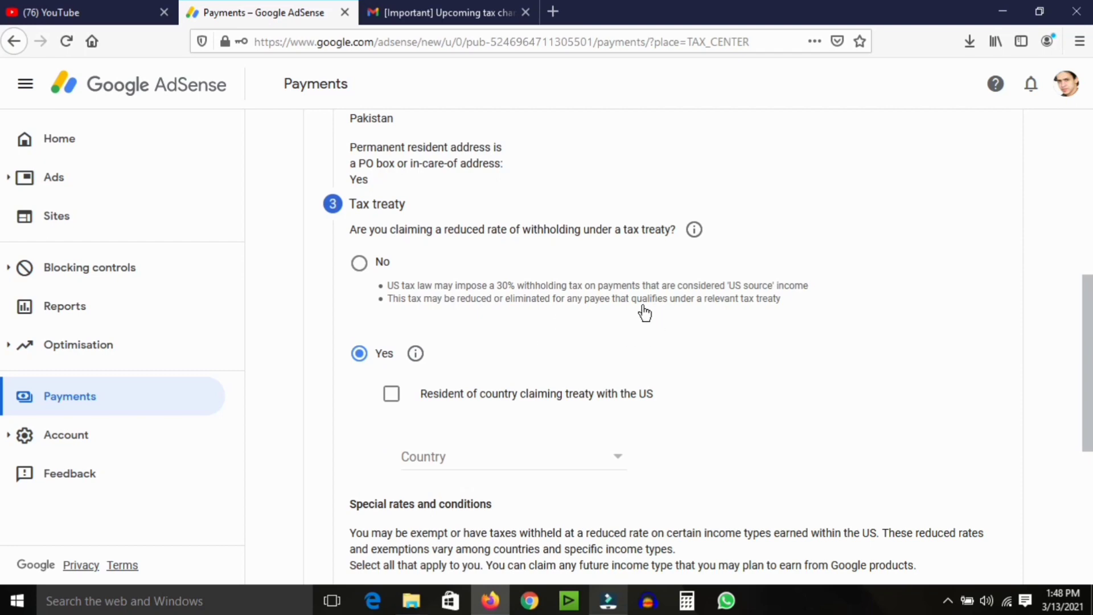
drag(1085, 322, 1041, 353)
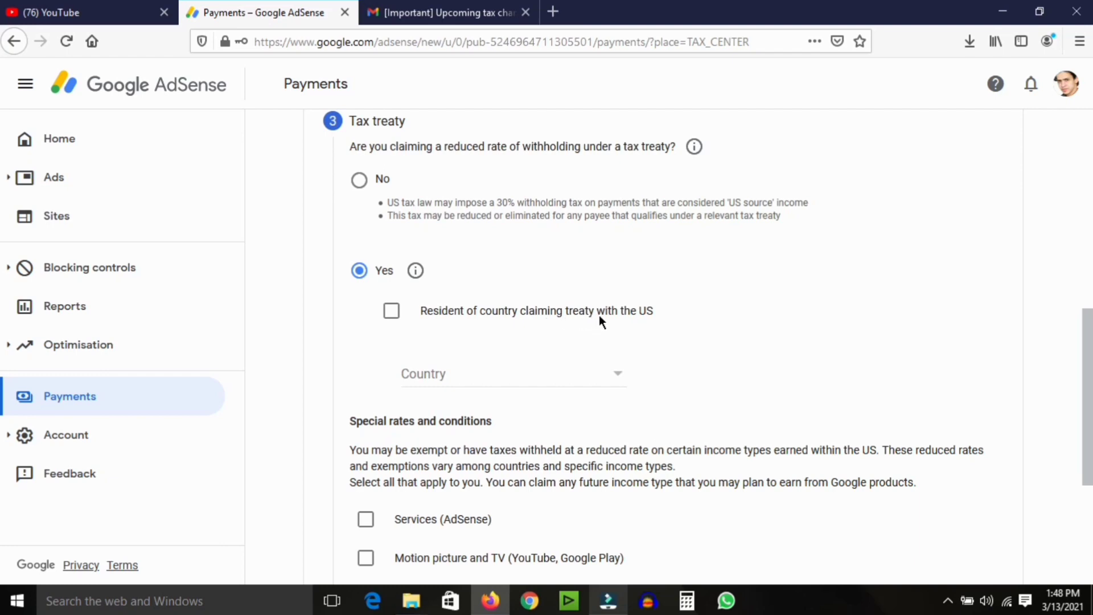
click(391, 312)
click(582, 379)
scroll(544, 329, down, 10)
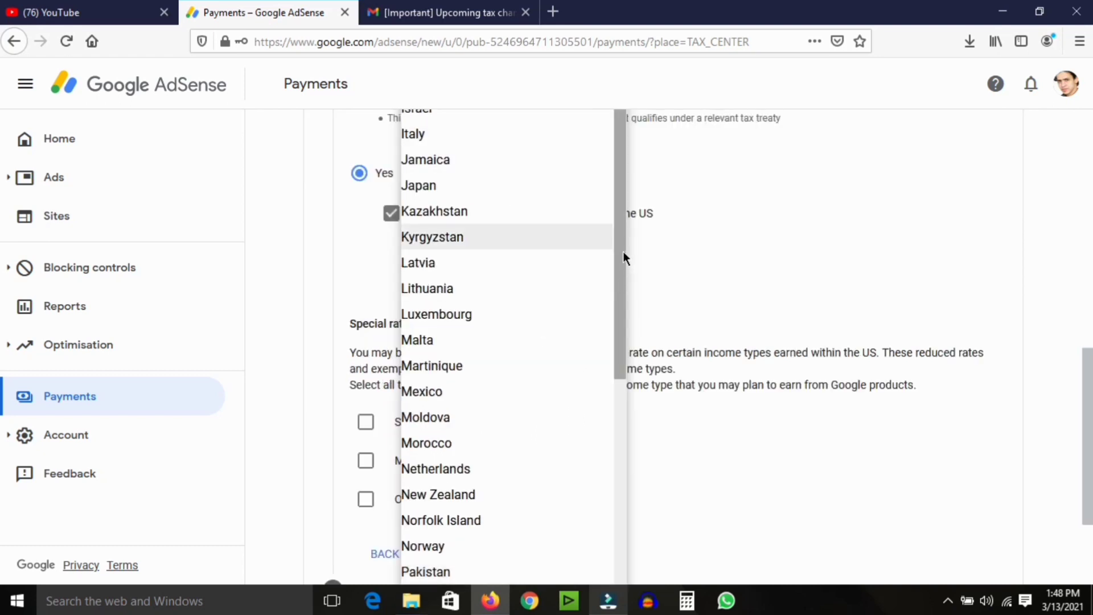
drag(623, 255, 621, 283)
click(500, 518)
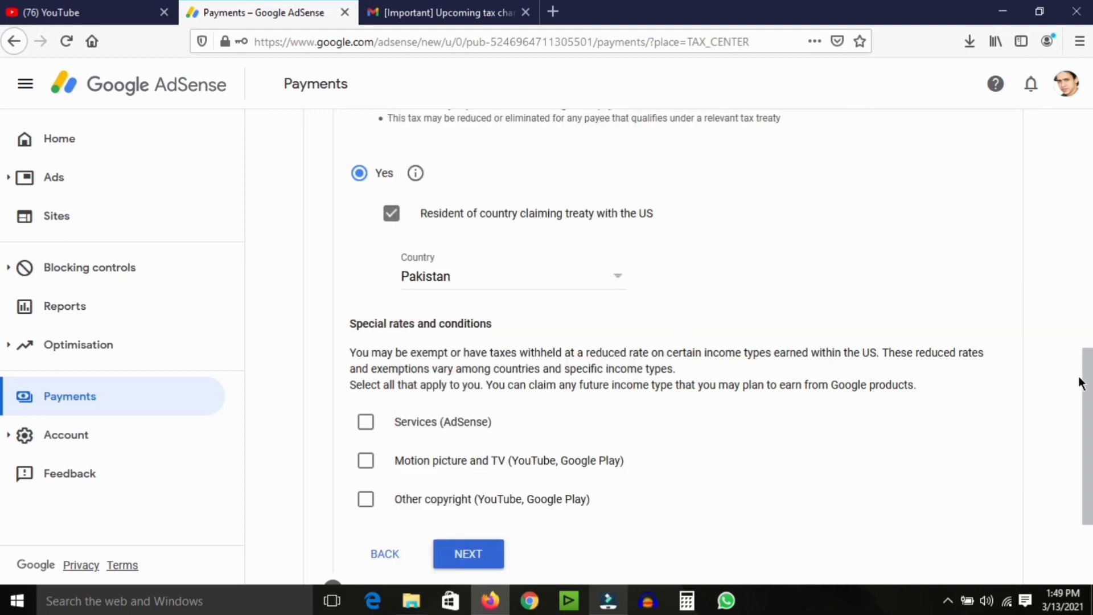
Claim Article 3 paragraph 2 at 0% for Services (AdSense) and confirm meeting the terms.
scroll(432, 356, down, 1)
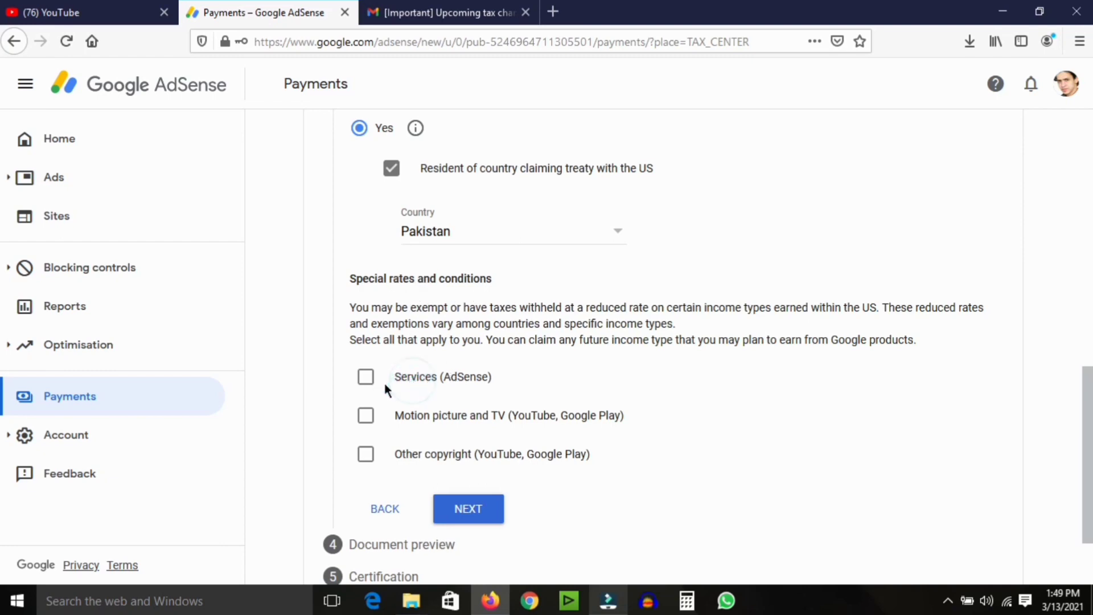
click(367, 380)
scroll(725, 371, down, 2)
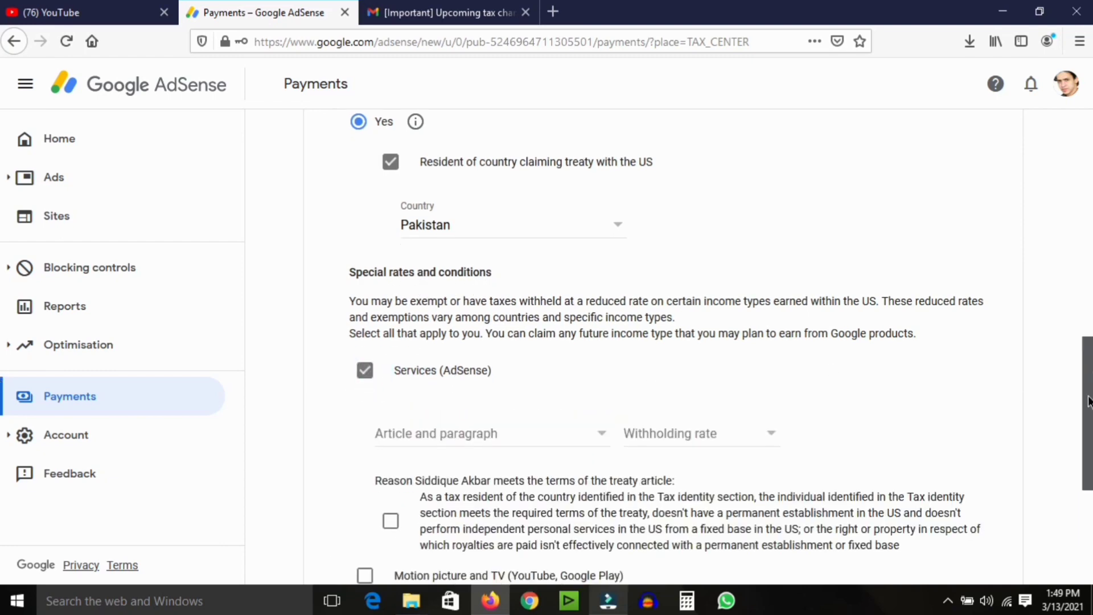
scroll(855, 336, down, 1)
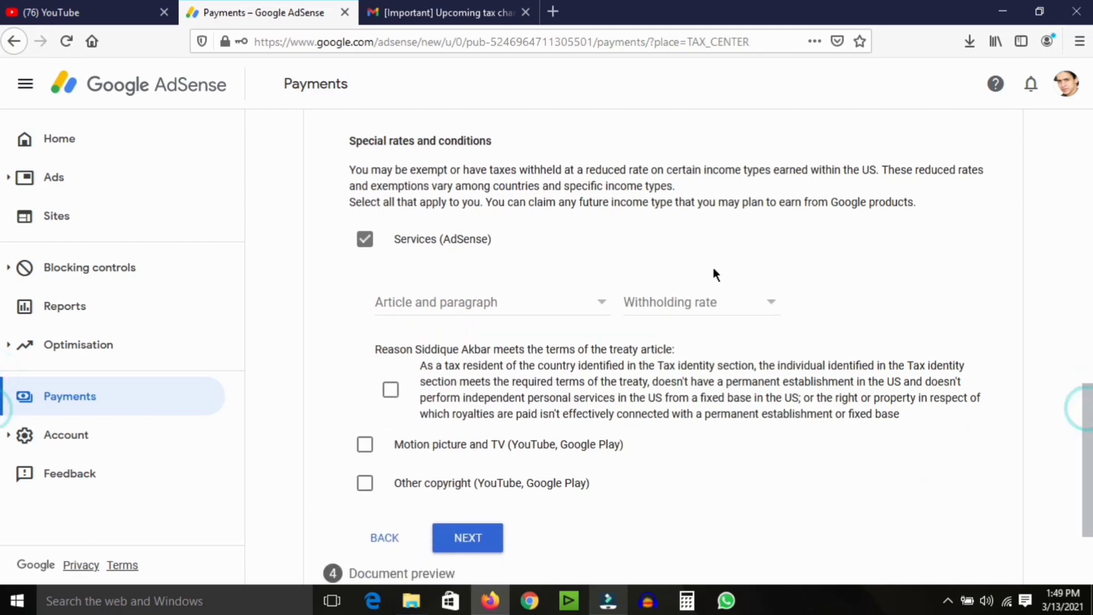
click(574, 300)
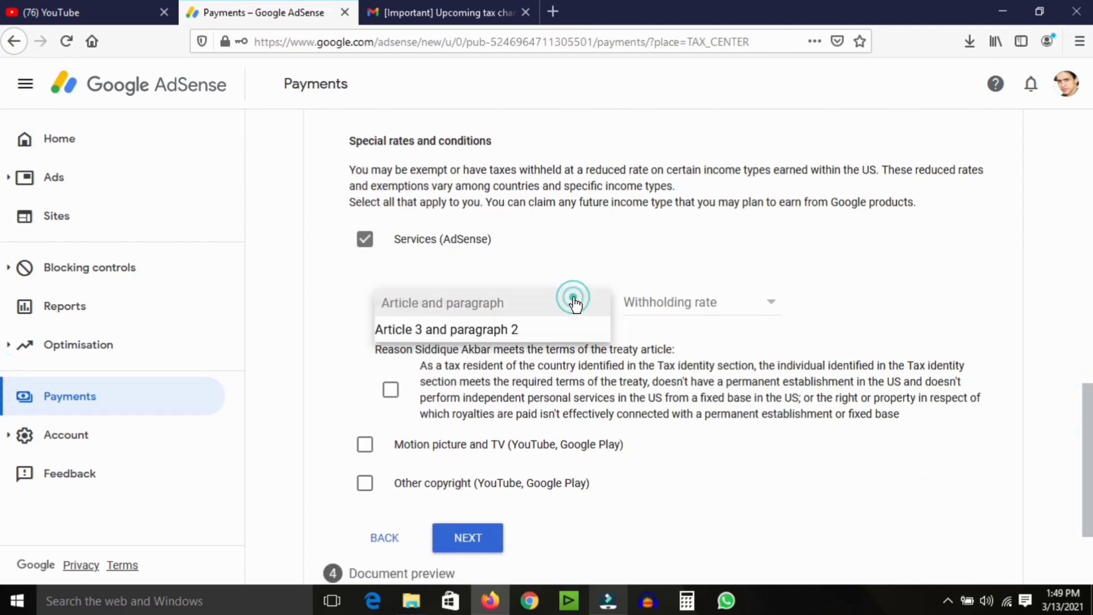
click(515, 328)
click(770, 306)
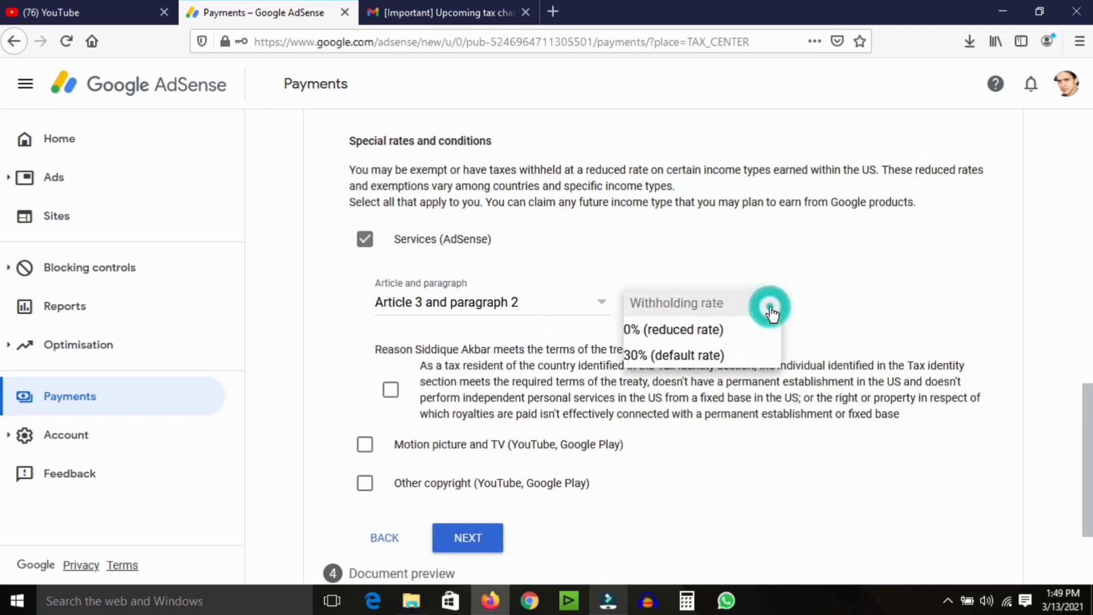
click(706, 329)
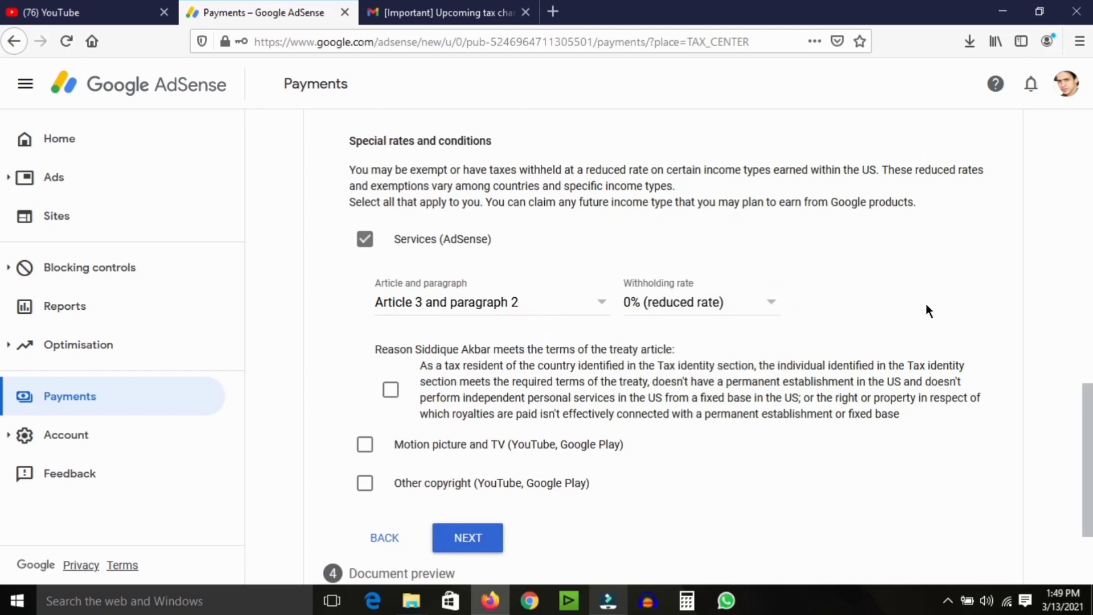
scroll(302, 126, down, 1)
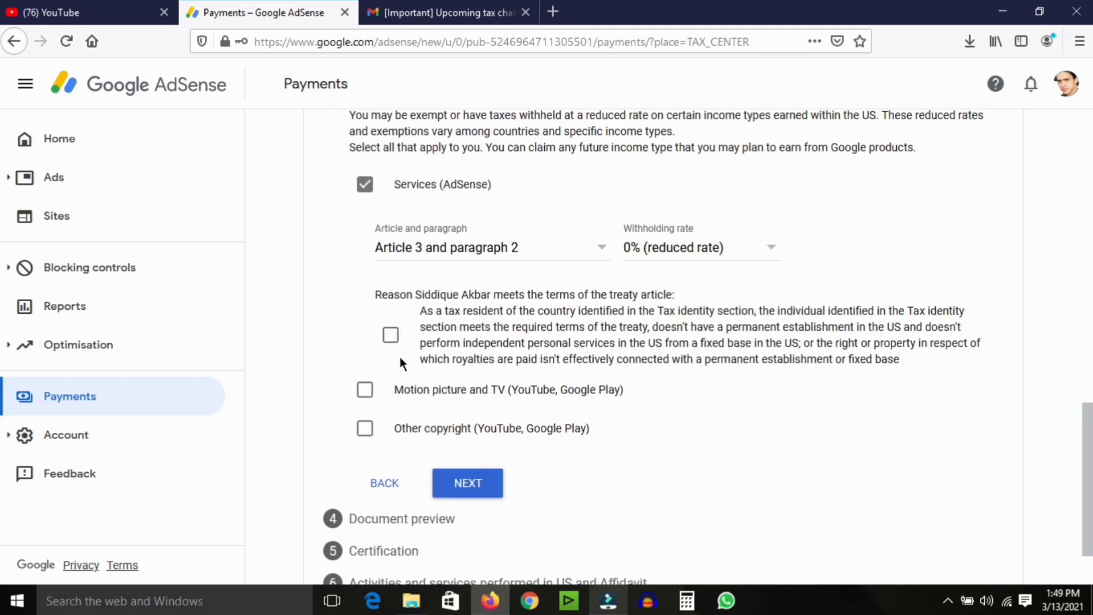
click(391, 337)
Add Motion picture and TV income with no treaty at 30% default rate, confirming its terms.
click(365, 390)
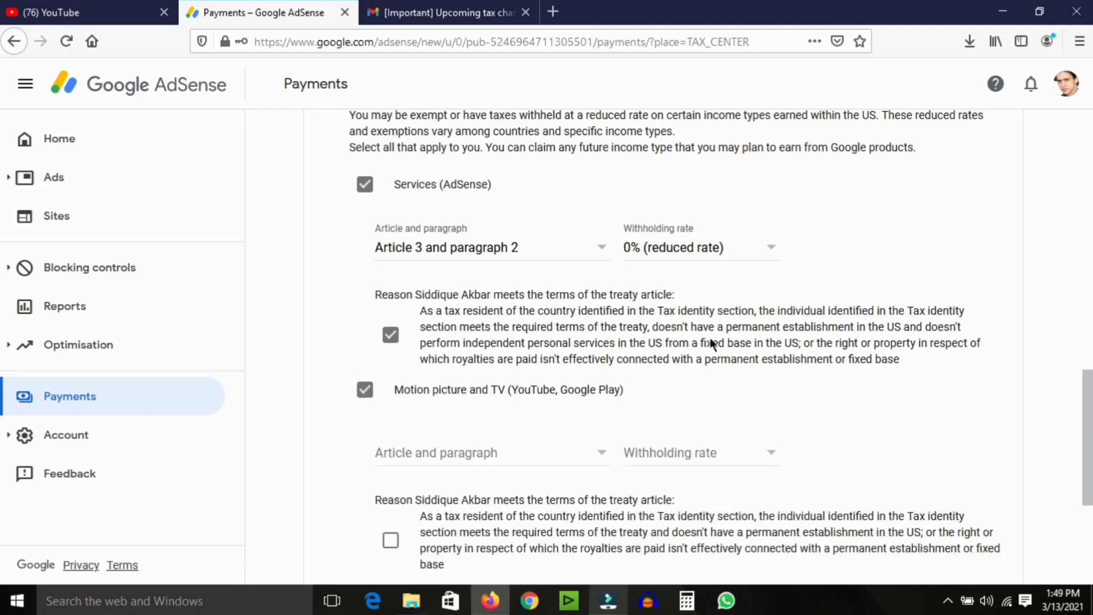
scroll(1062, 405, down, 3)
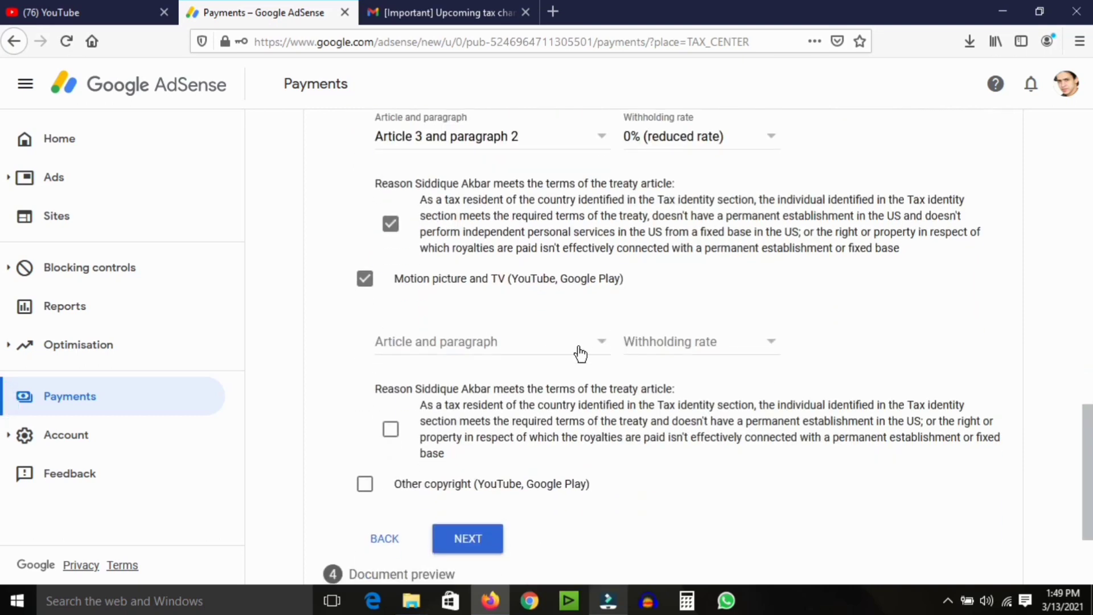
click(578, 348)
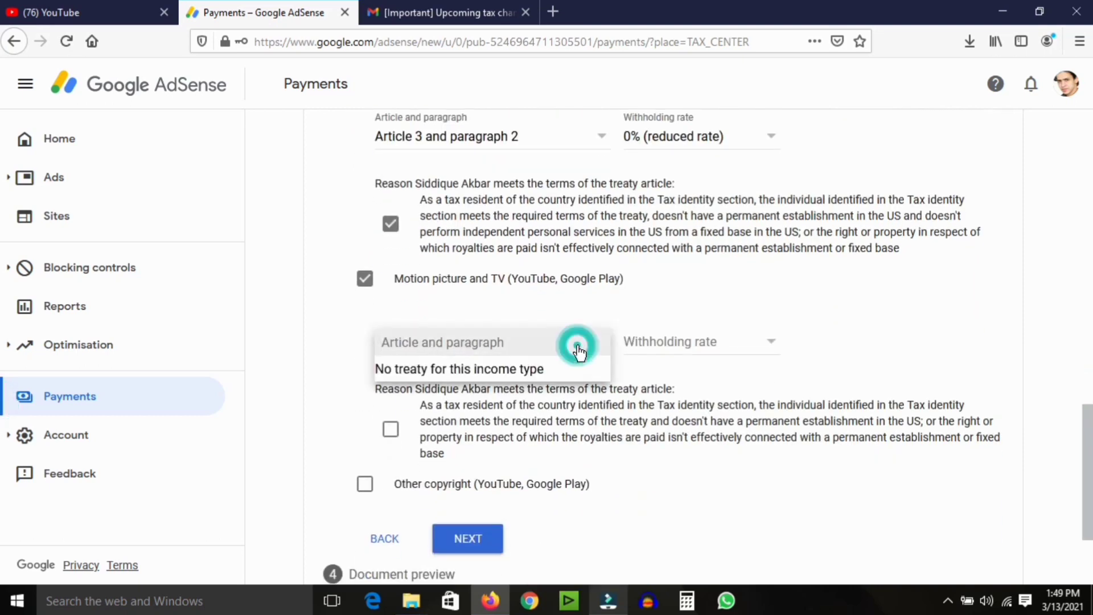
click(506, 375)
click(754, 349)
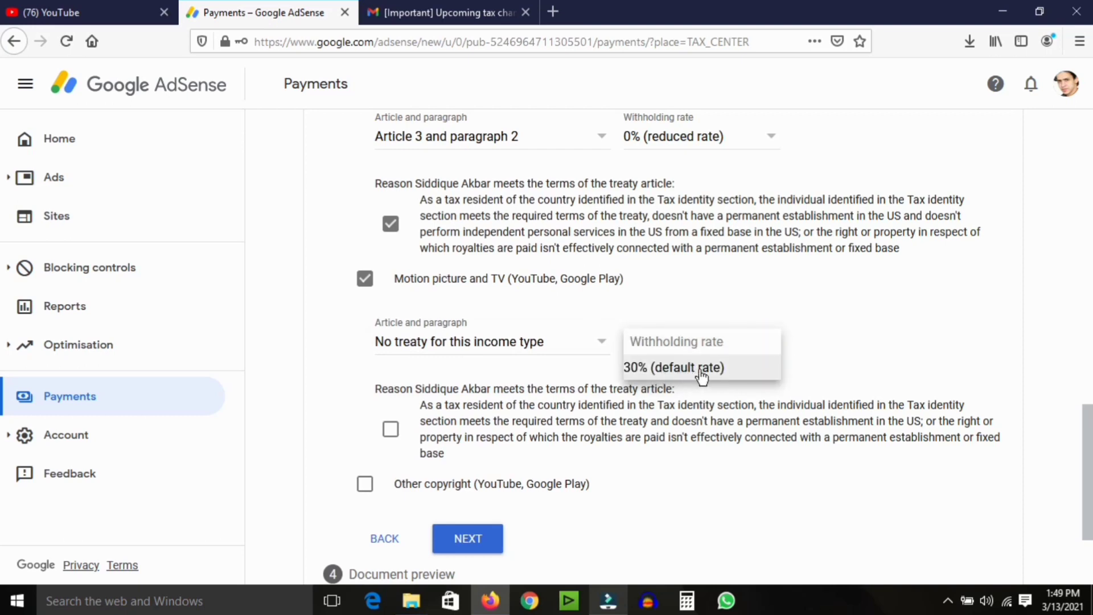
click(701, 367)
scroll(1012, 419, down, 2)
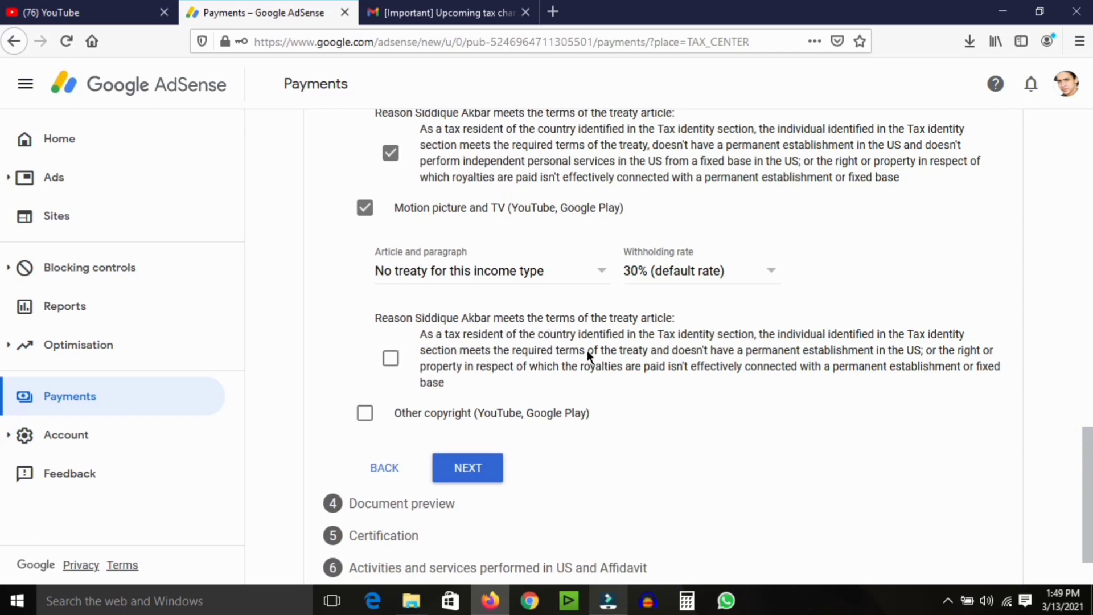
click(387, 360)
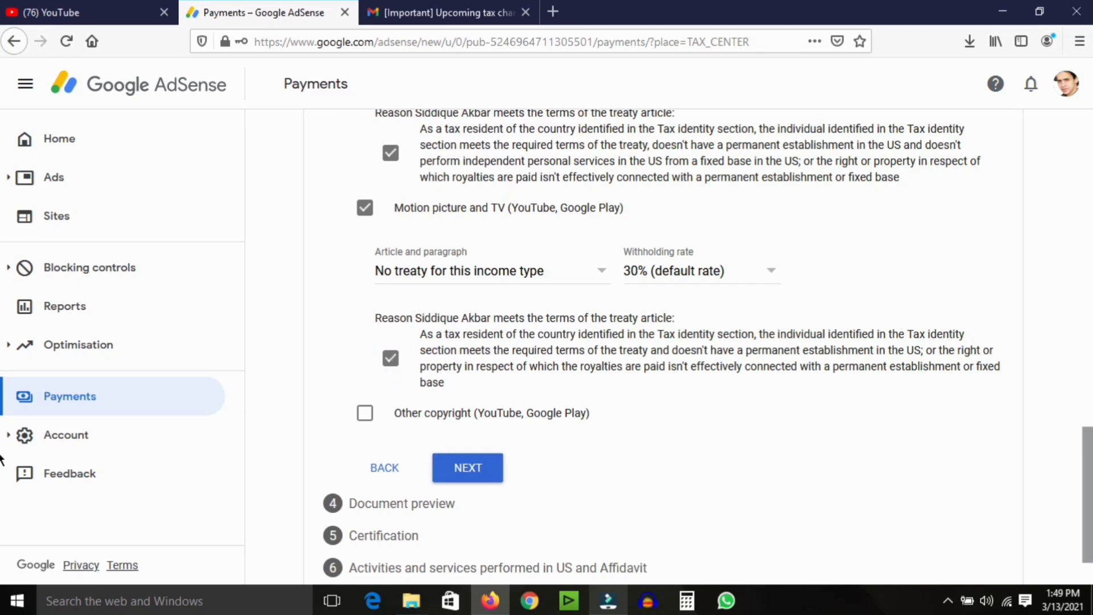
scroll(2, 460, down, 1)
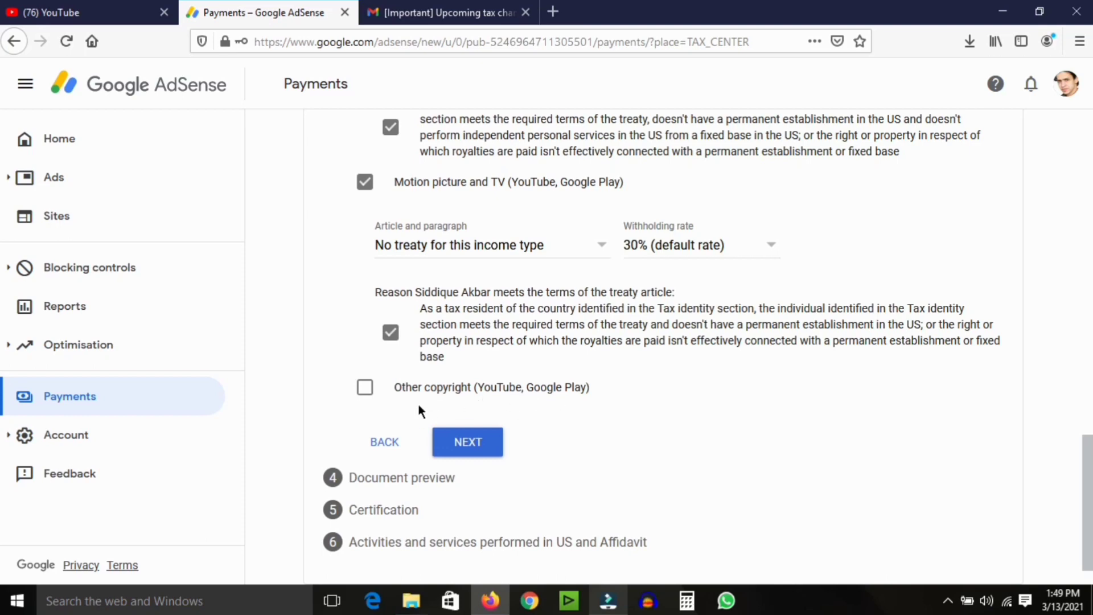
Add Other copyright income under Article 8 paragraph 1 at the 0% reduced rate.
click(366, 390)
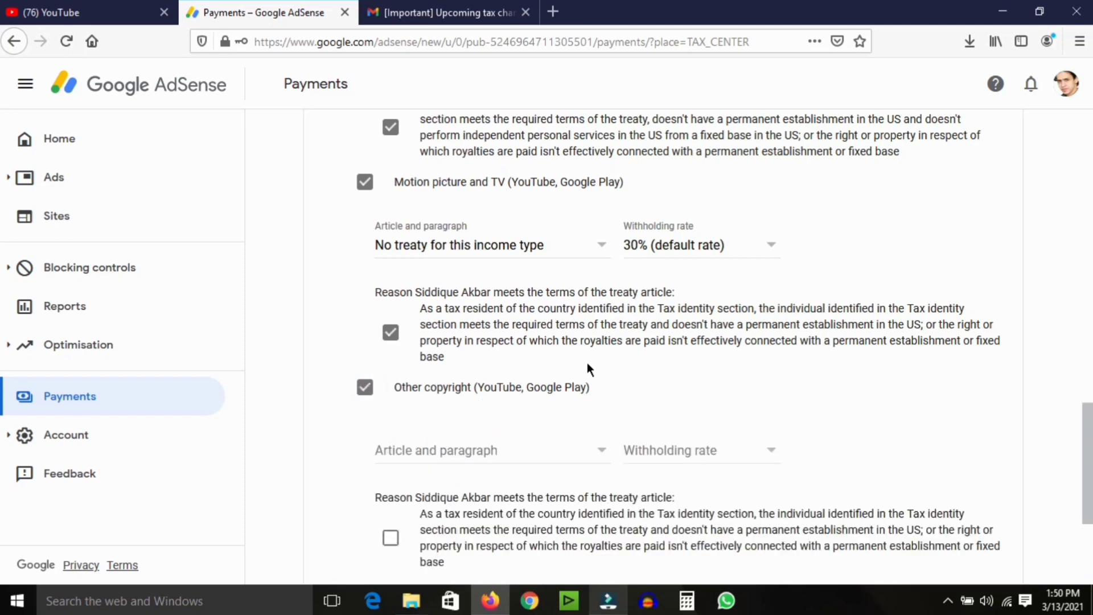
scroll(1058, 428, down, 2)
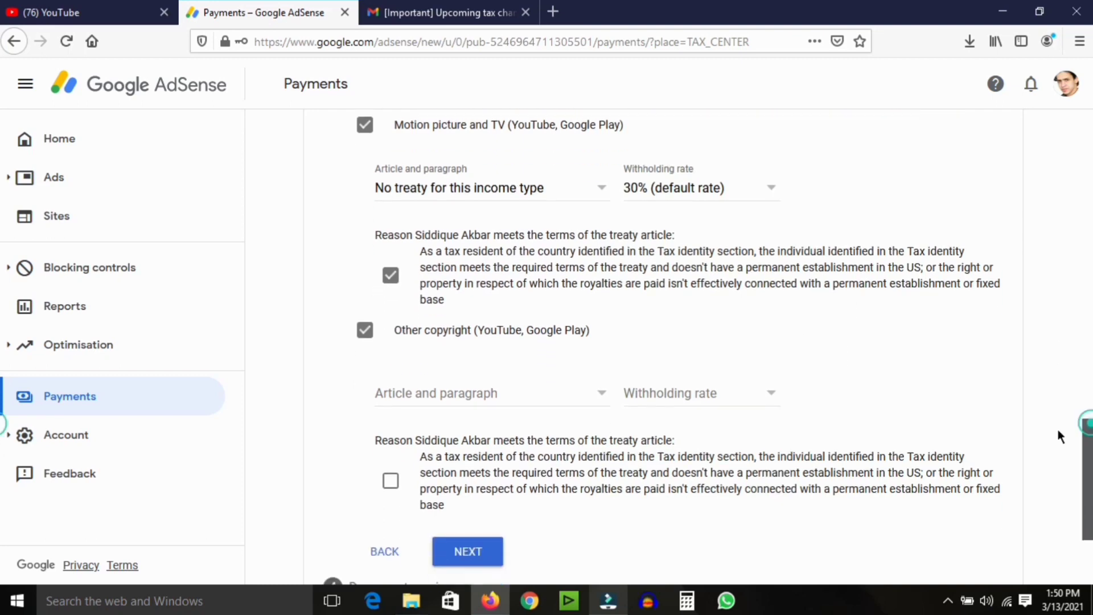
click(560, 398)
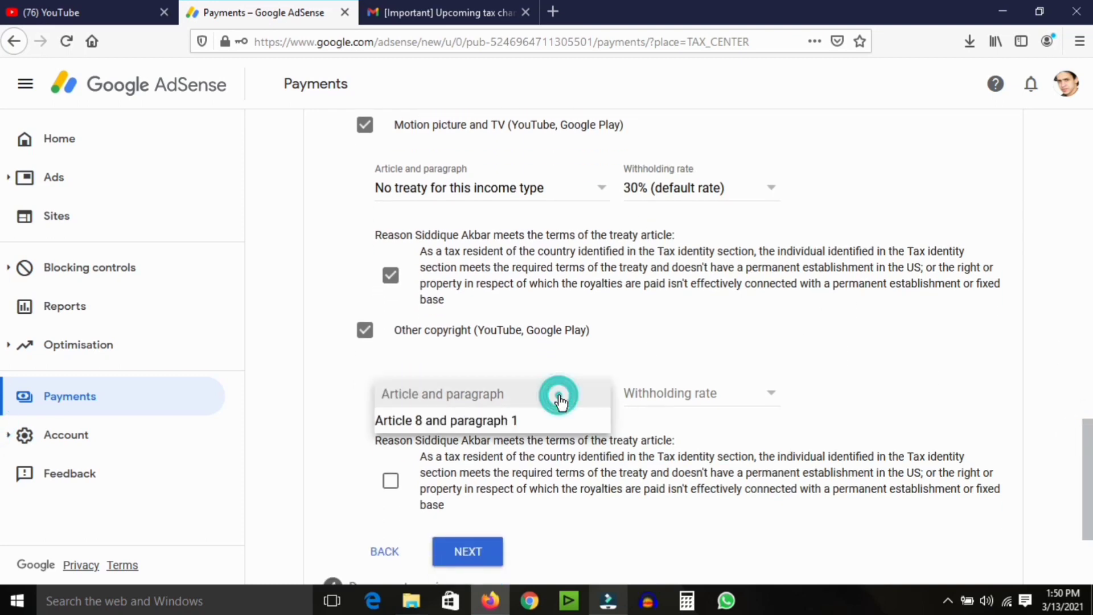
click(531, 422)
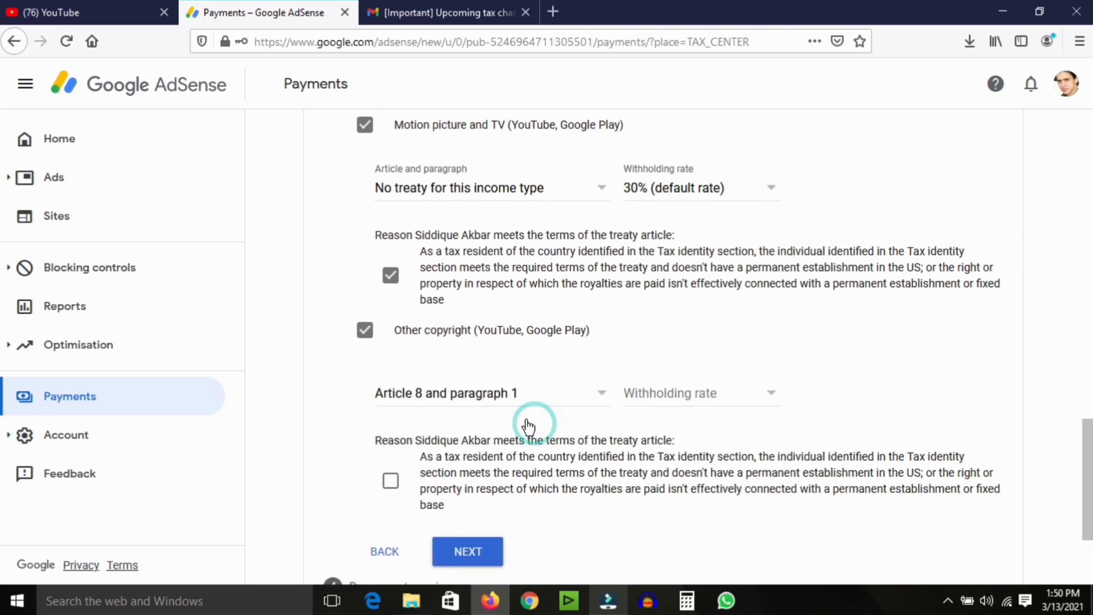
click(728, 402)
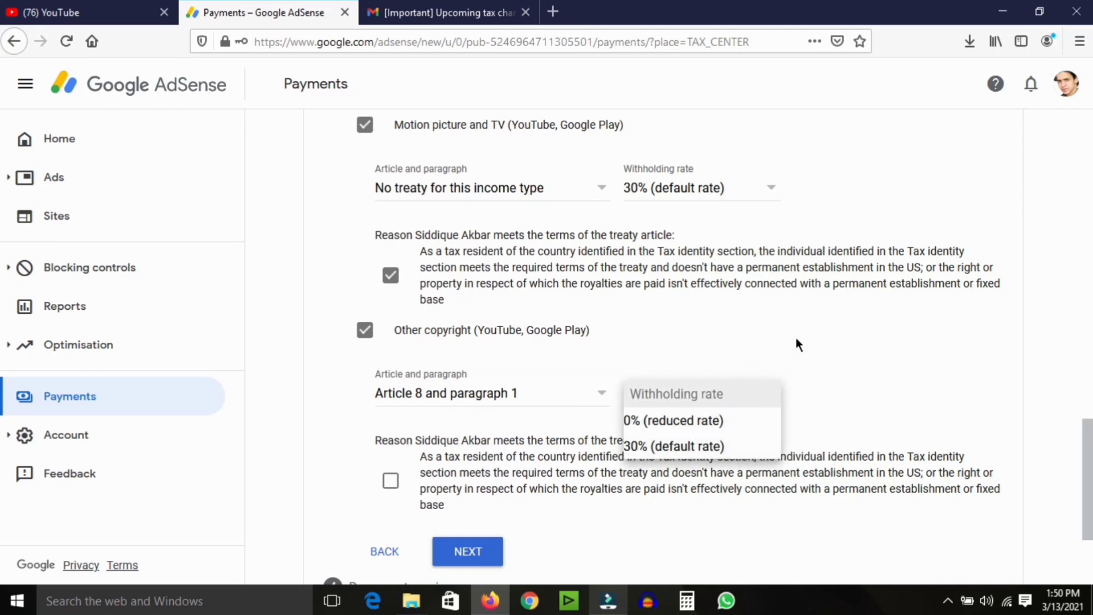
click(824, 323)
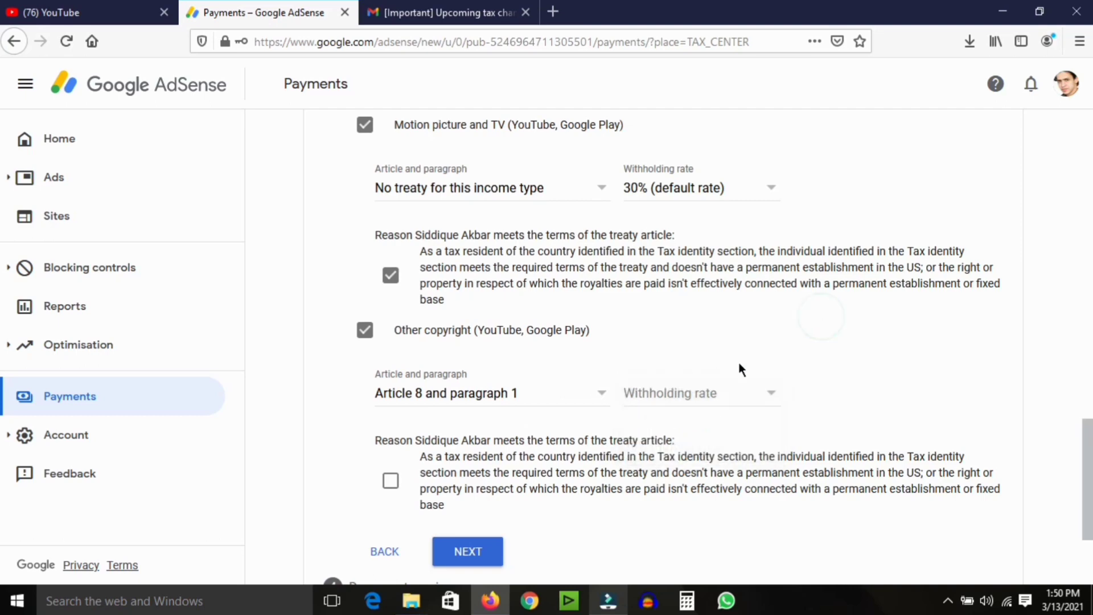
click(747, 400)
click(709, 422)
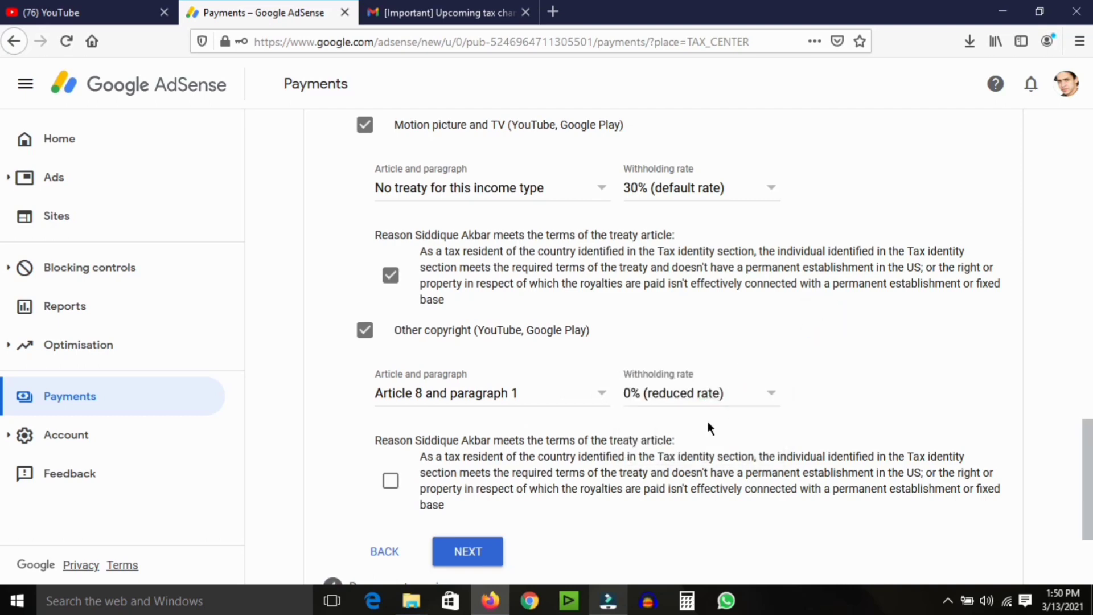
Affirm the treaty terms for Other copyright and continue to the document preview.
scroll(1073, 438, down, 3)
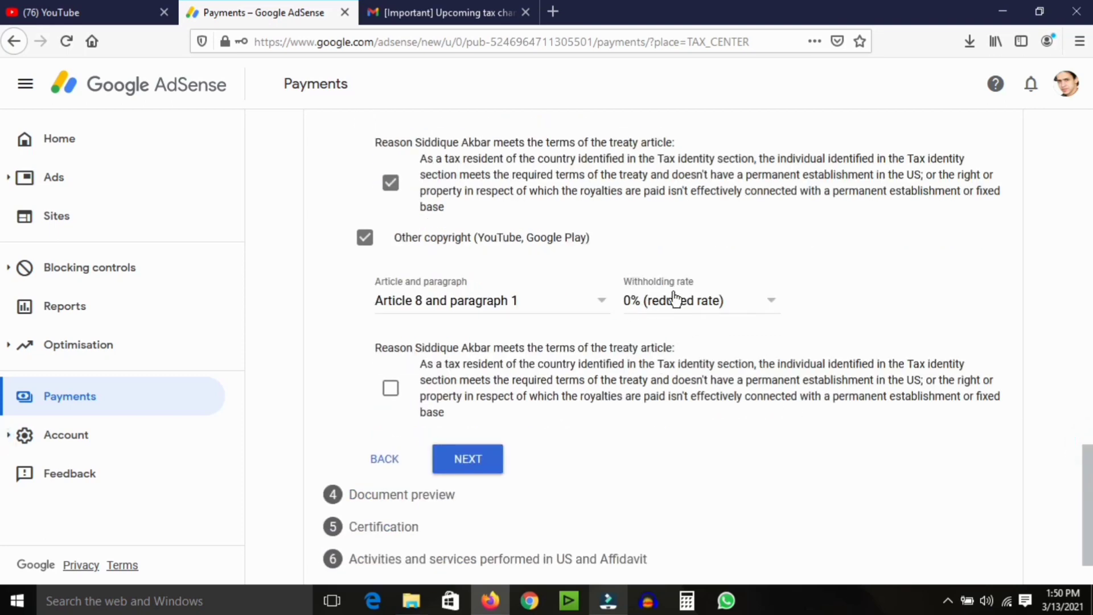
click(399, 387)
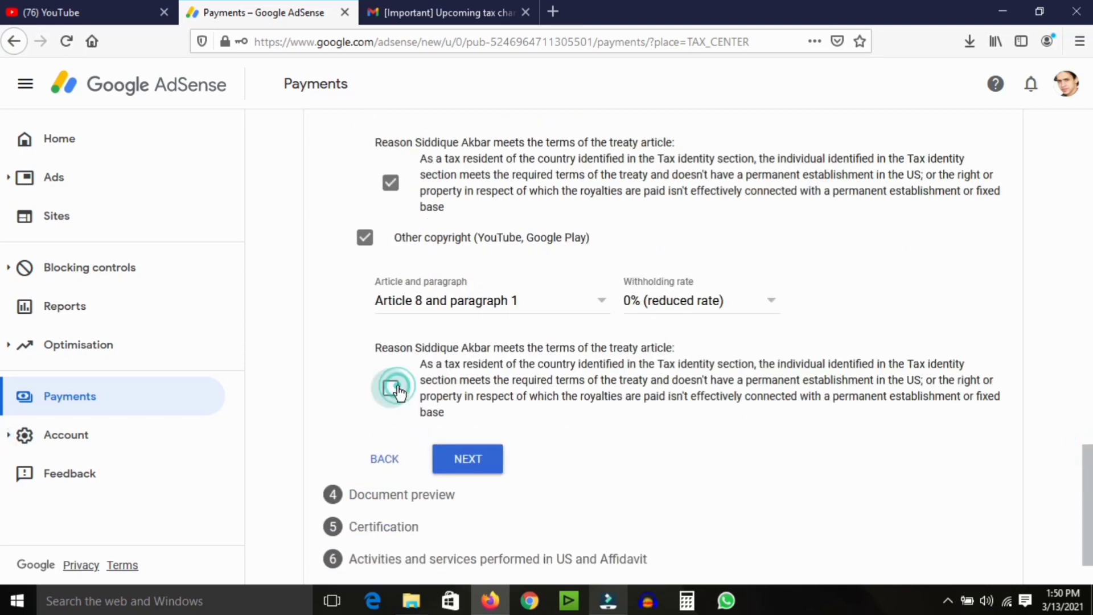
click(488, 461)
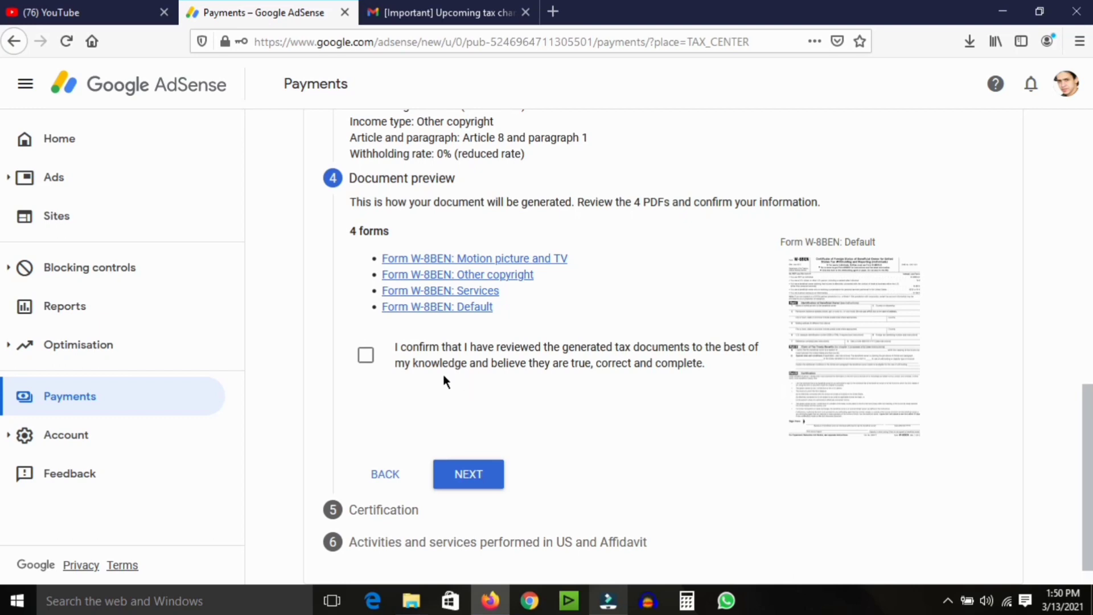
Confirm the generated W-8BEN tax documents were reviewed and are true, correct and complete.
click(368, 359)
Sign the certification with the signer's full legal name, confirming they are the person listed.
click(468, 478)
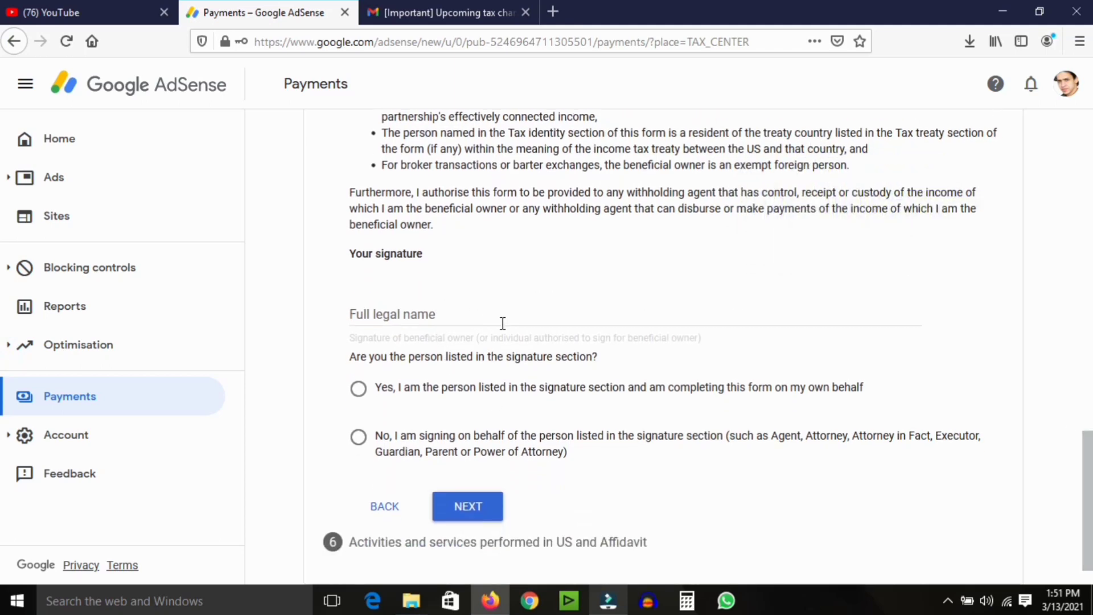
click(444, 314)
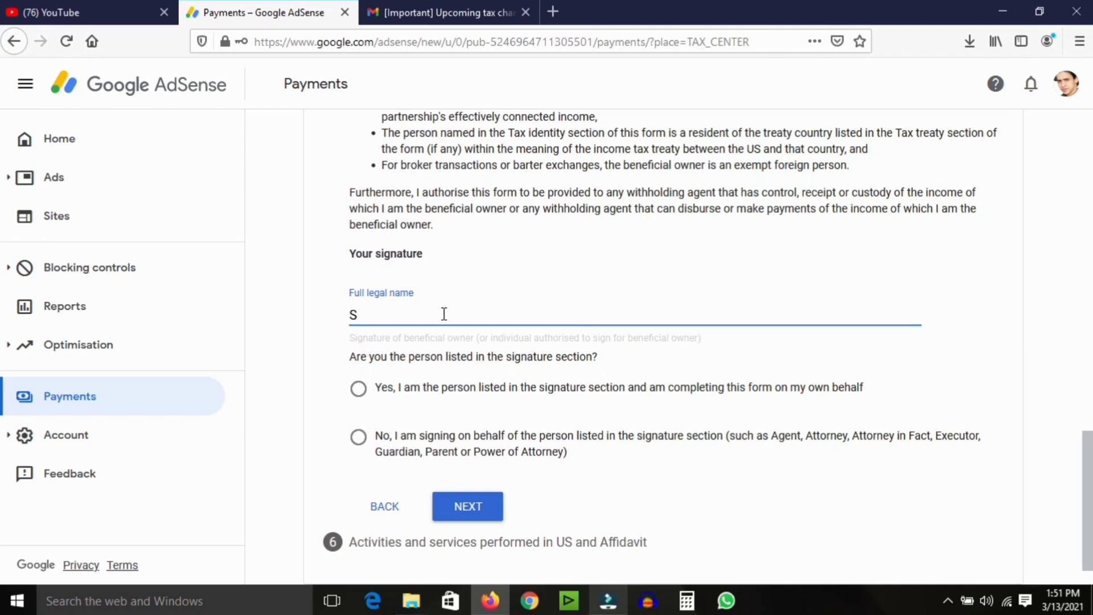
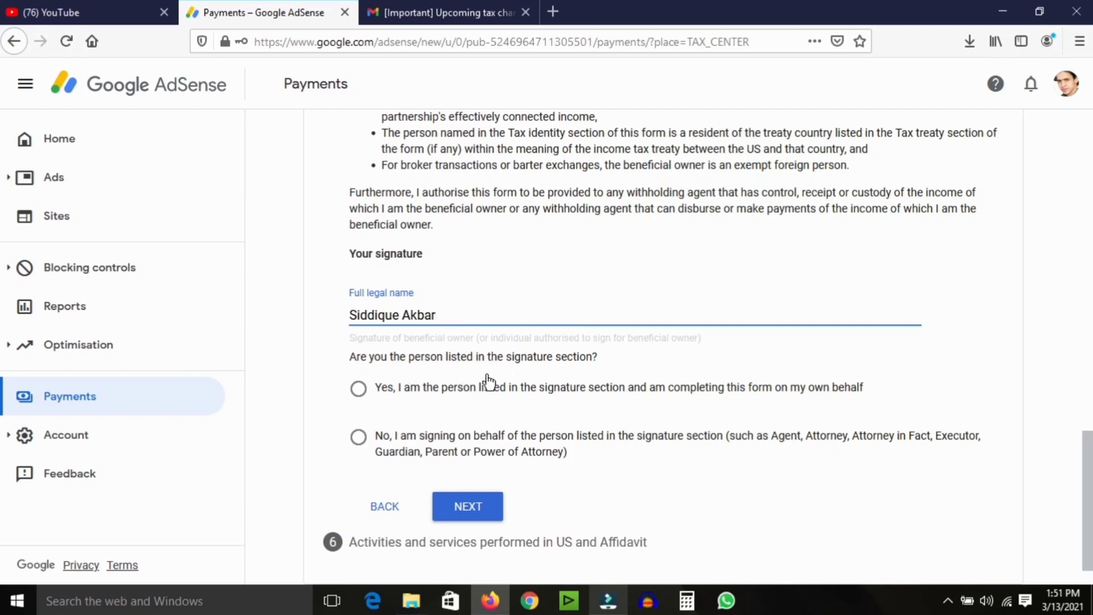
click(389, 398)
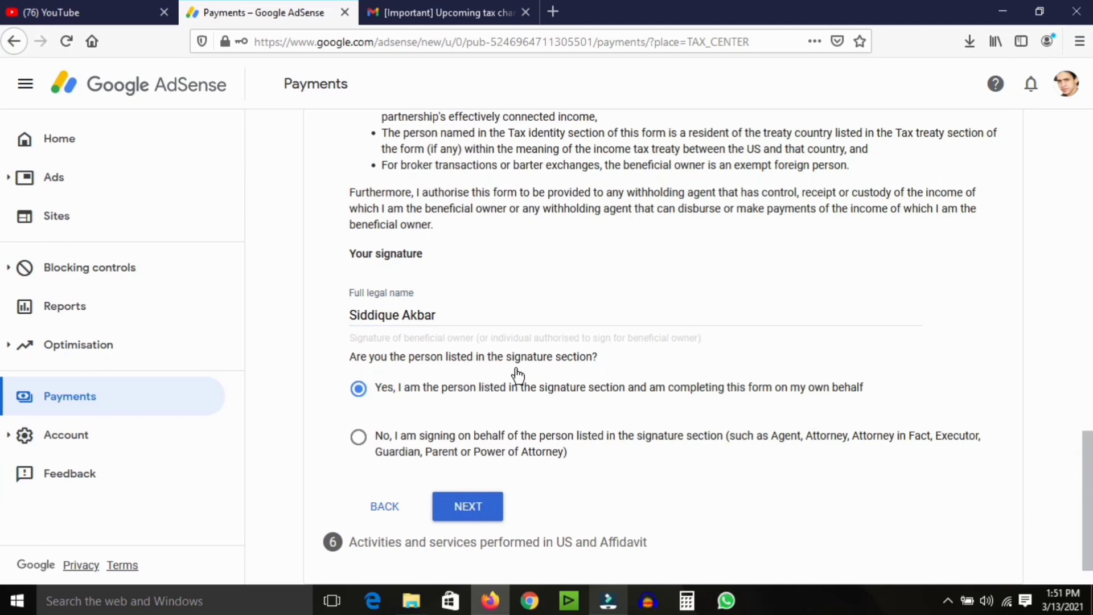
click(485, 508)
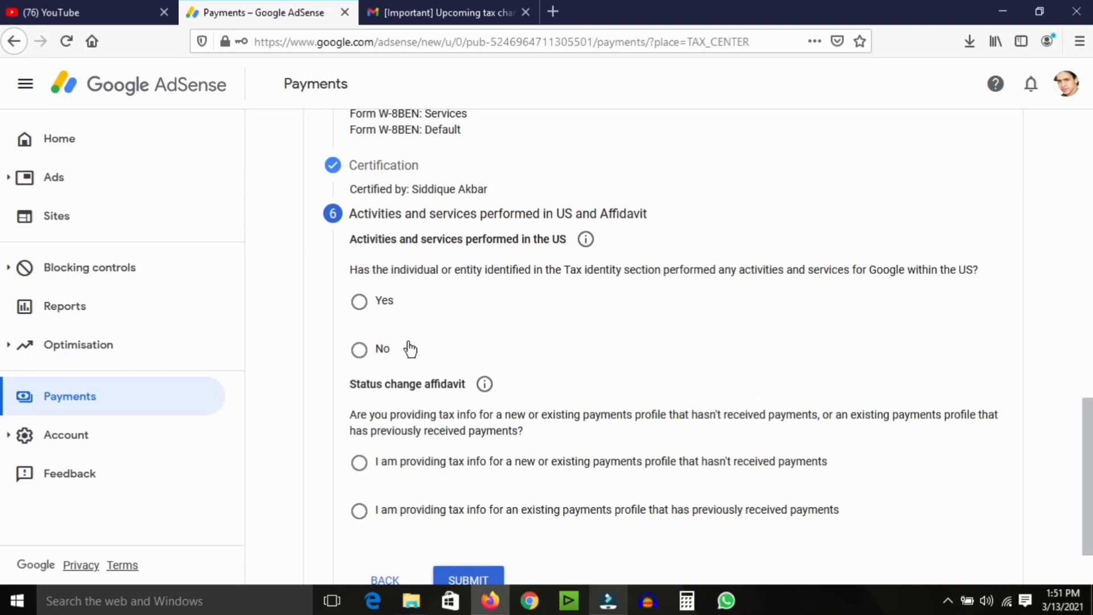
Answer No to US activities and certify all services are performed solely outside the US.
click(390, 351)
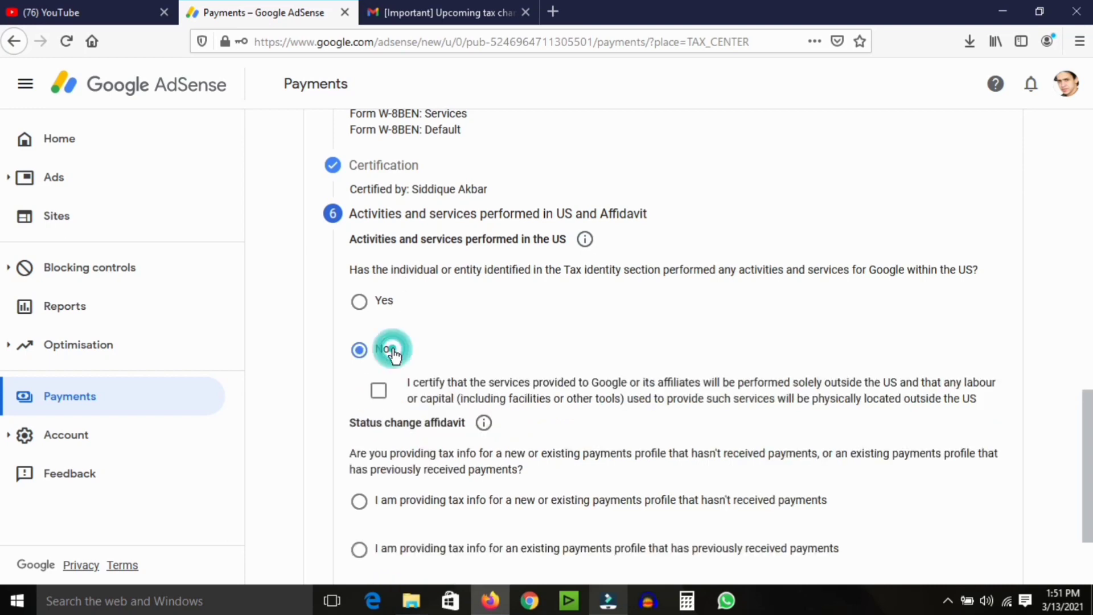
scroll(1003, 427, down, 2)
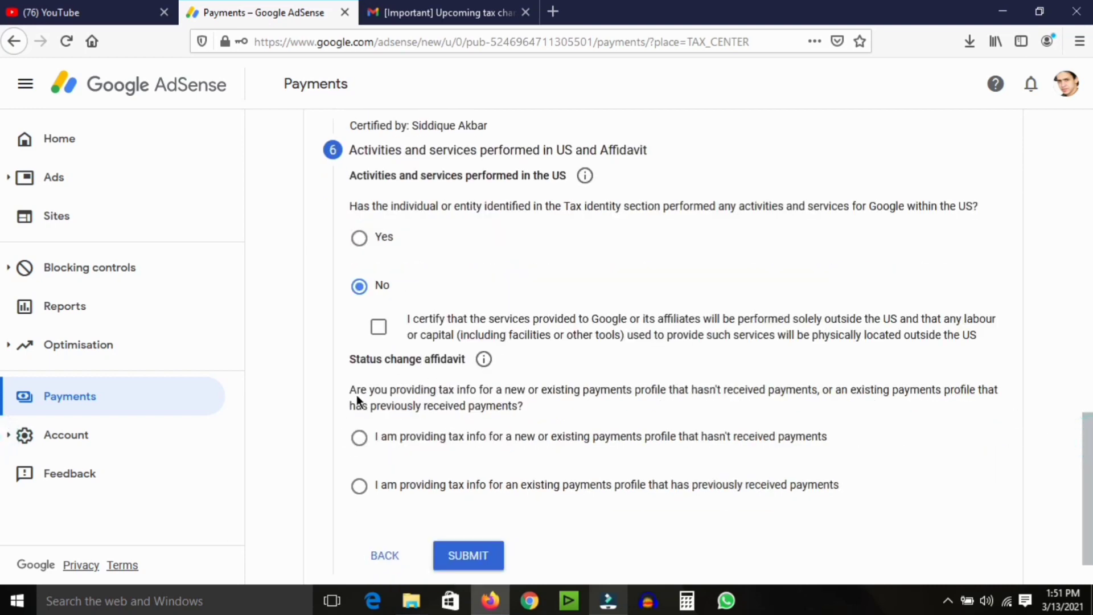
click(380, 330)
scroll(740, 402, down, 1)
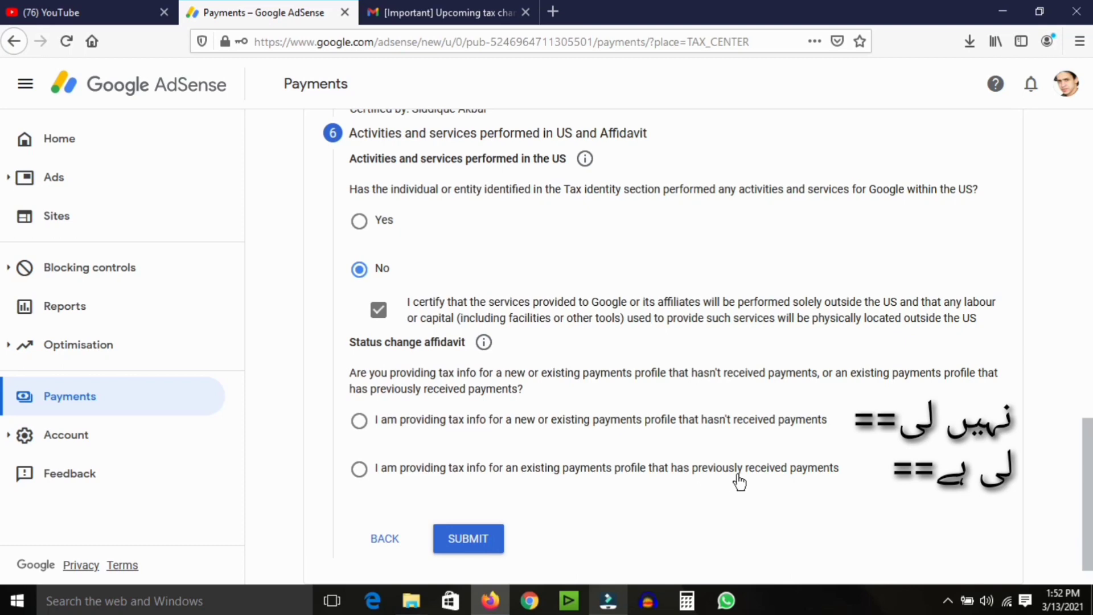
Mark the existing profile as previously paid, accept the perjury declaration, and submit the tax form.
click(375, 476)
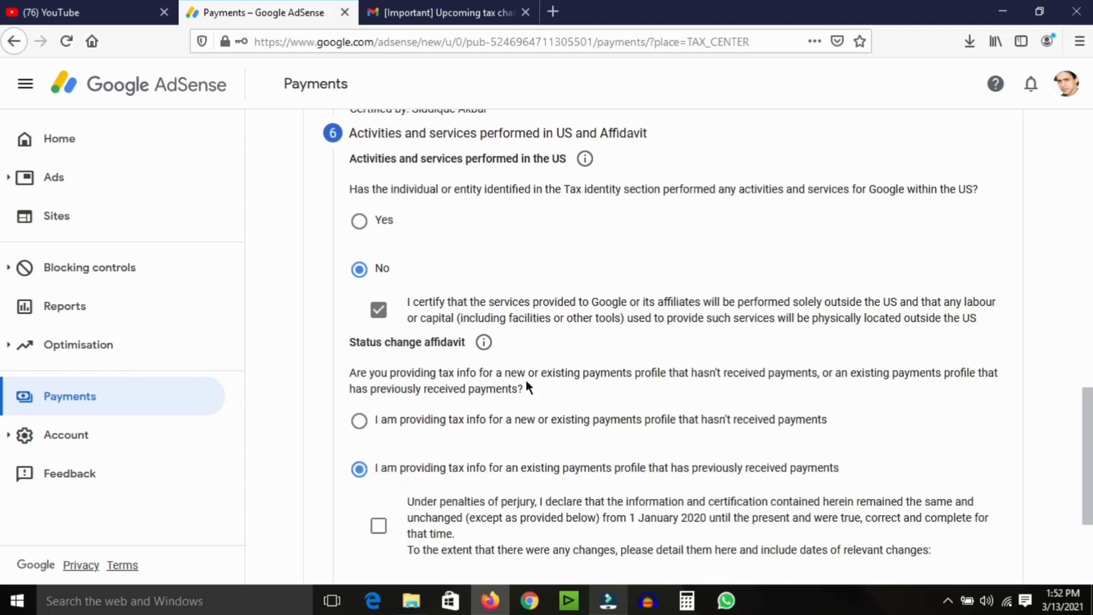
scroll(399, 386, down, 3)
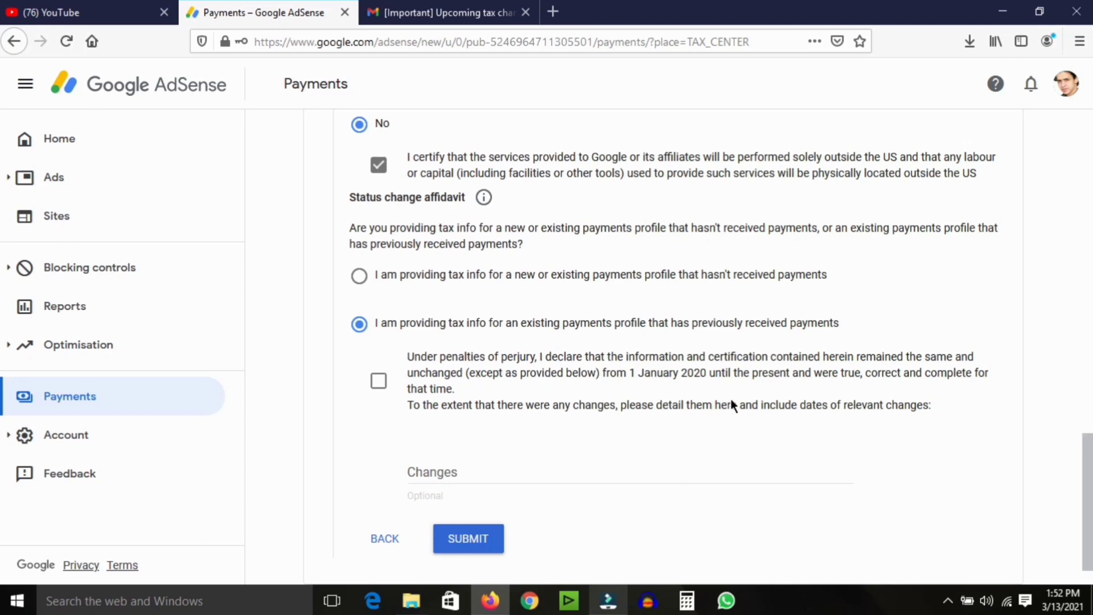
click(381, 387)
click(489, 469)
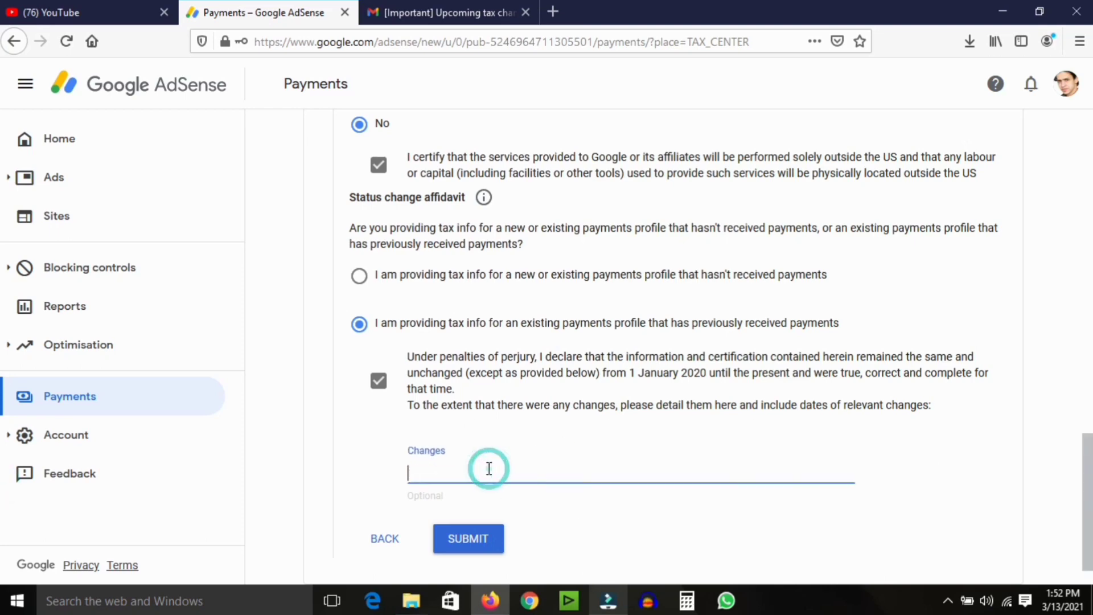
click(478, 540)
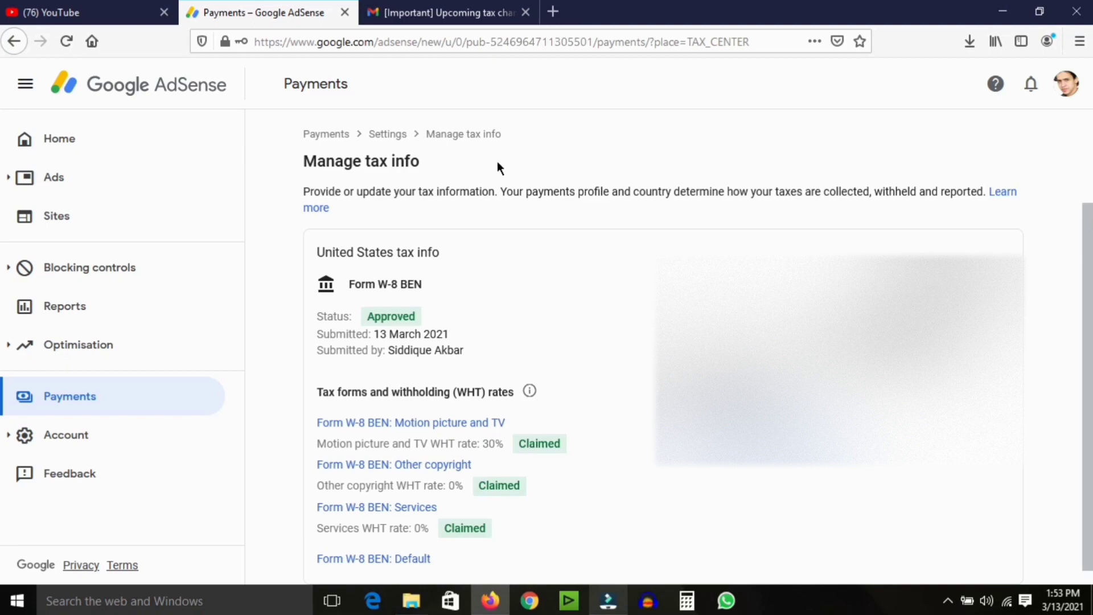
Switch to Gmail to view the 'Your tax information has been approved' email.
click(478, 12)
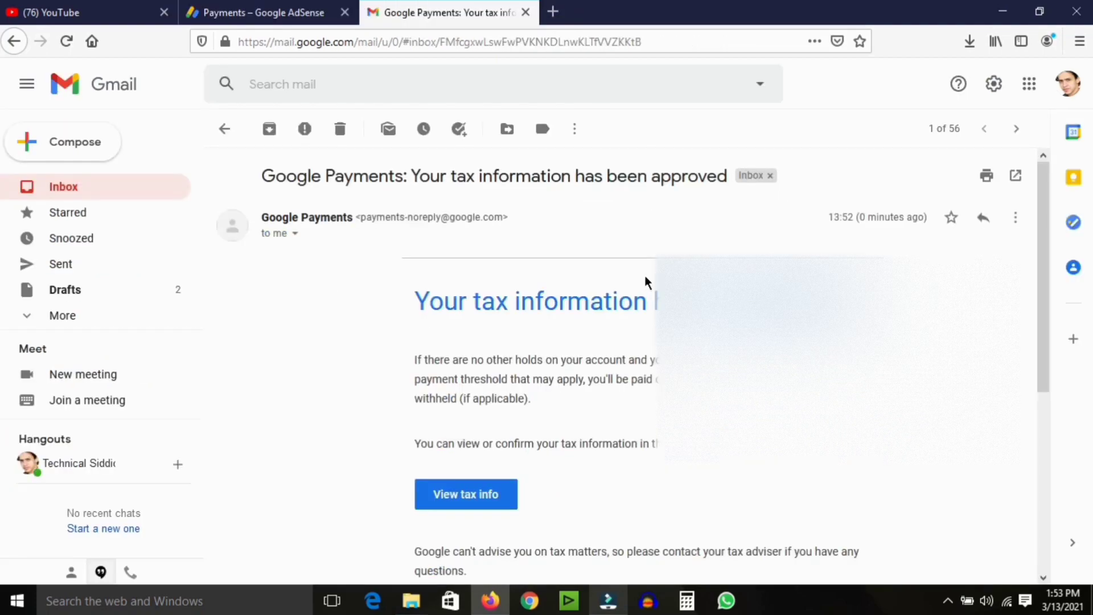